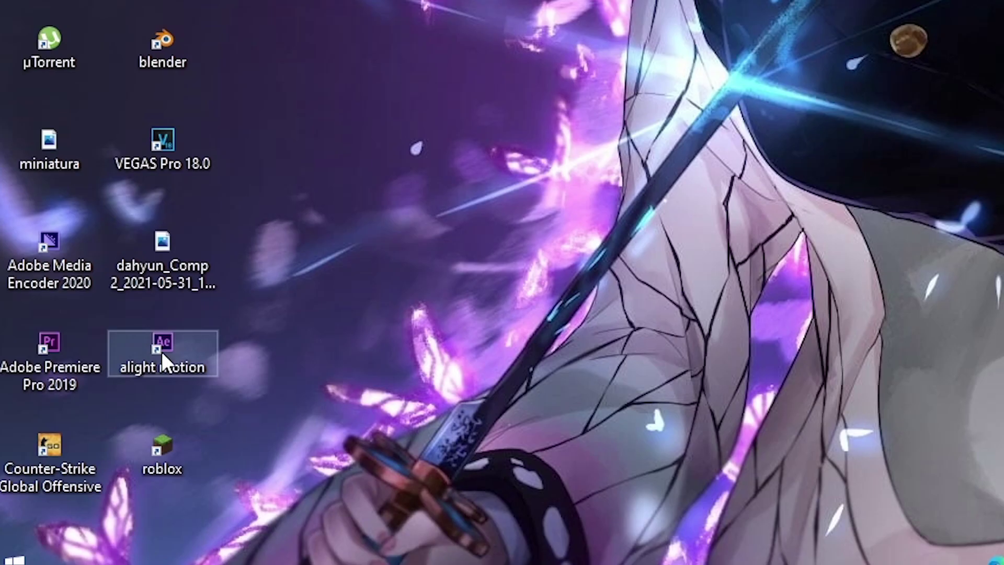
Launch After Effects, step the preview back a few frames, and try Third resolution
click(75, 461)
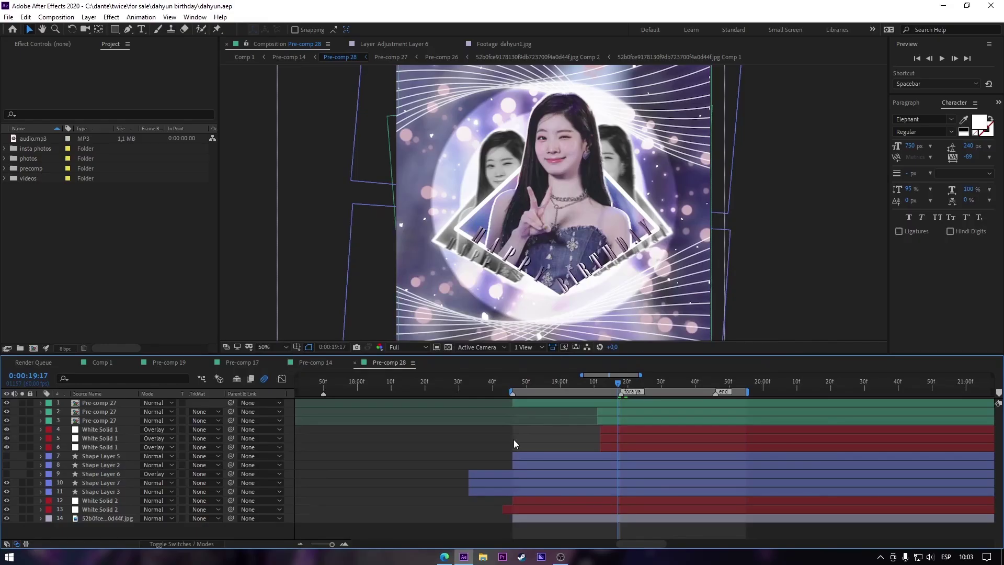
drag(618, 385, 606, 387)
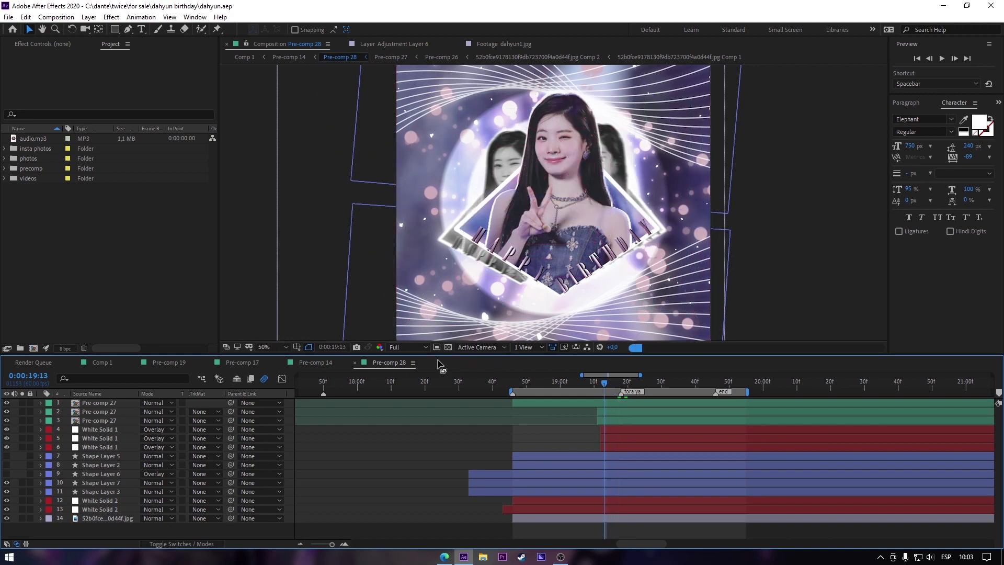
click(408, 347)
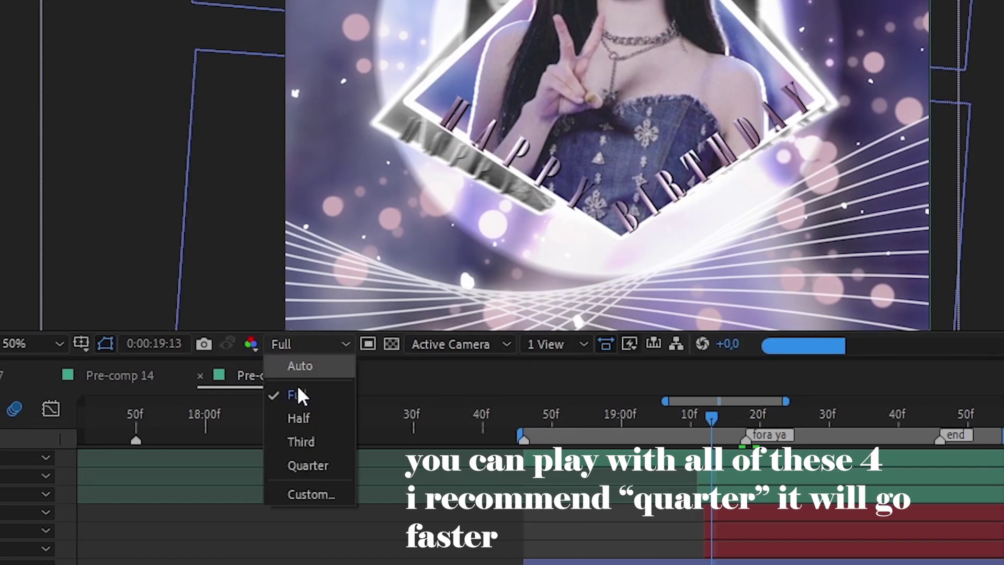
click(301, 442)
click(309, 344)
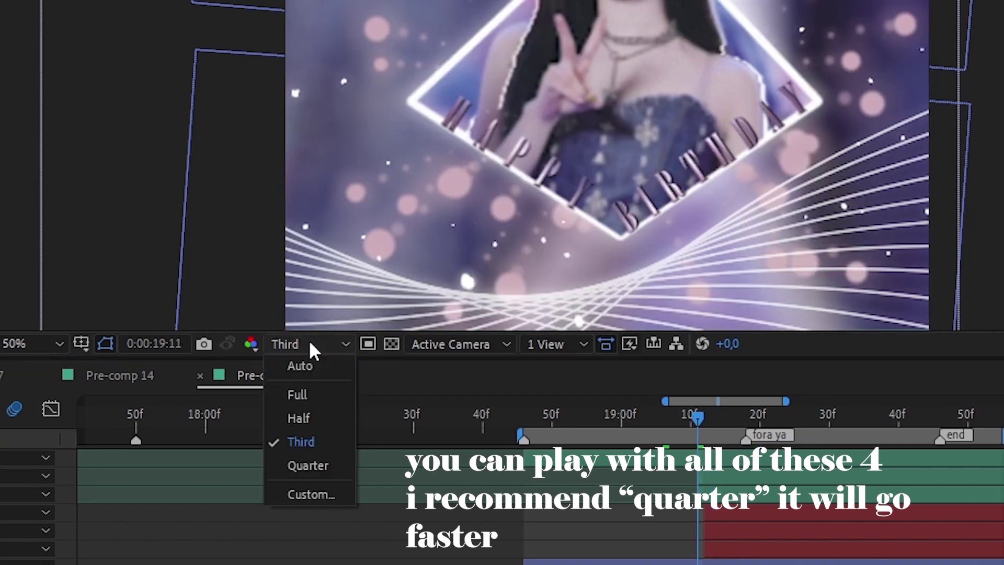
Compare Quarter and Full preview resolution, leaving the viewer on Quarter
click(312, 467)
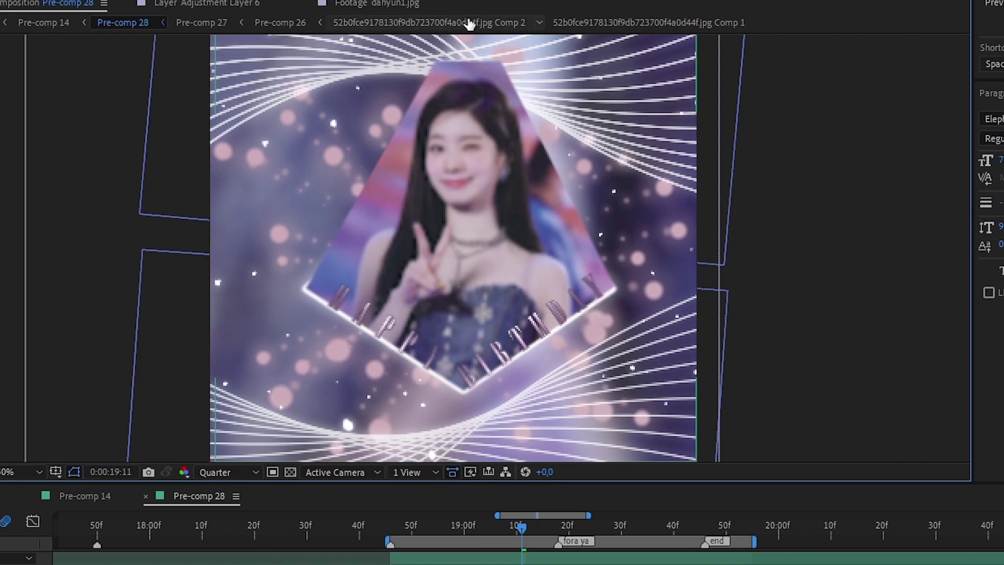
click(215, 472)
click(218, 505)
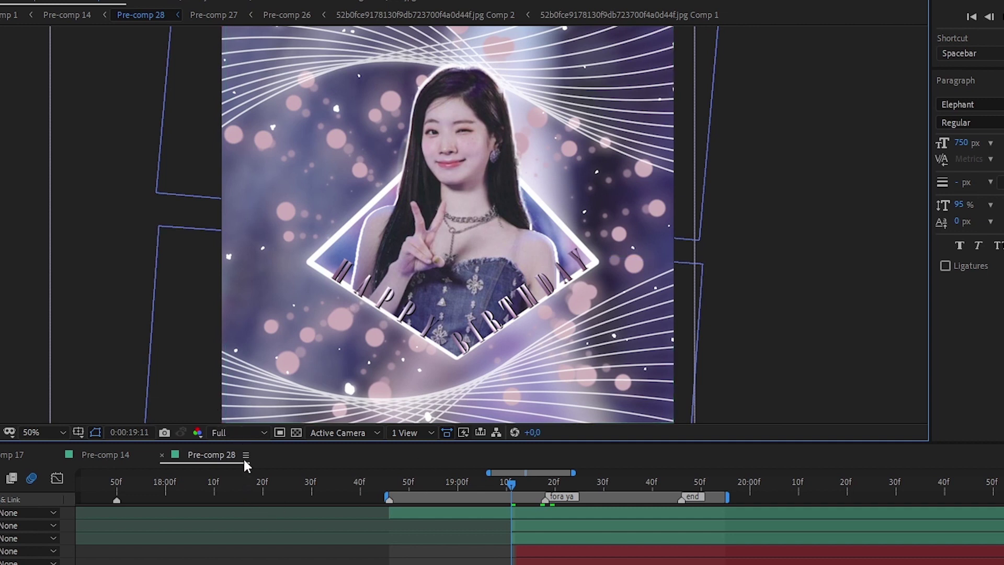
click(252, 432)
click(230, 519)
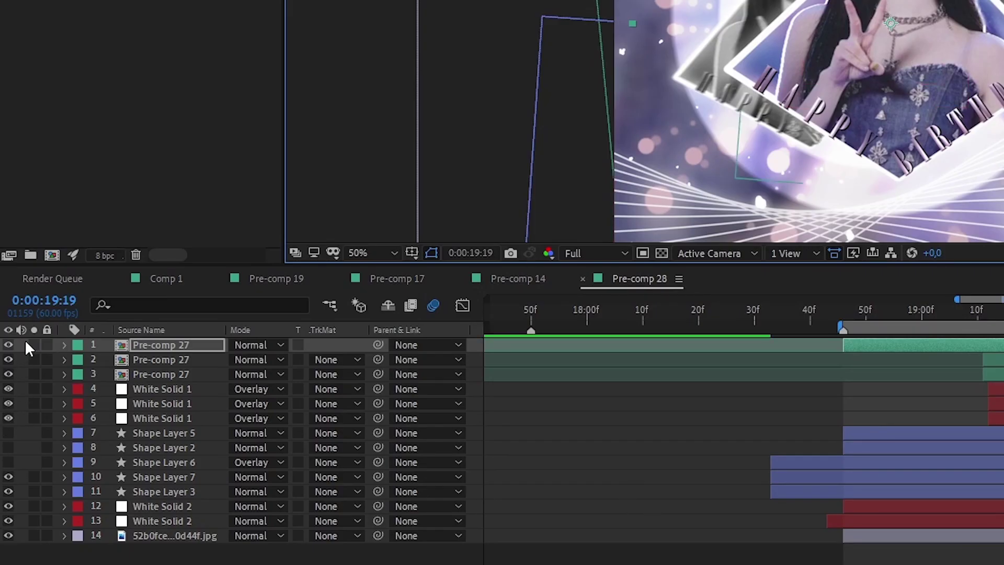
Solo layer 1 and view it alone in the composition preview
click(35, 343)
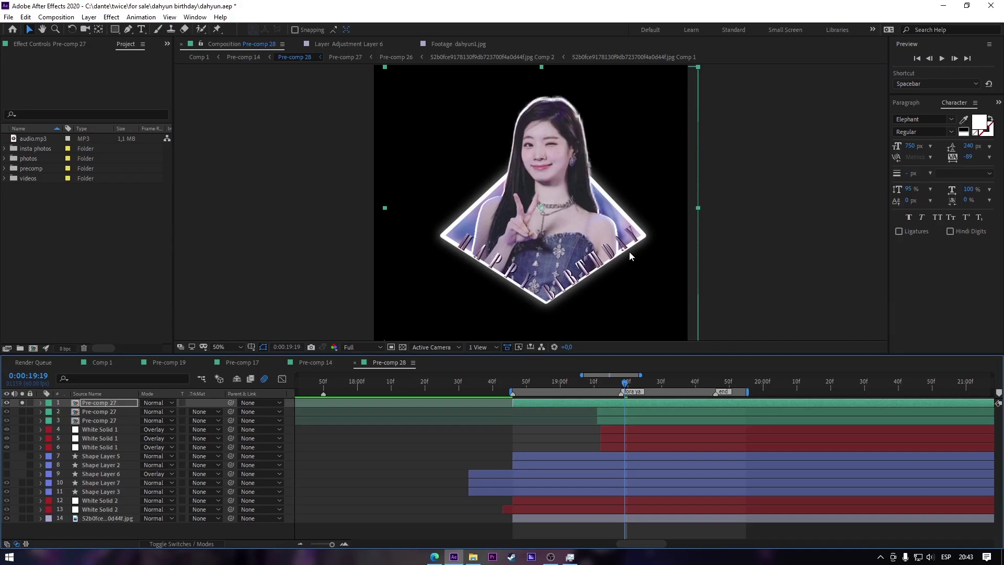
click(630, 255)
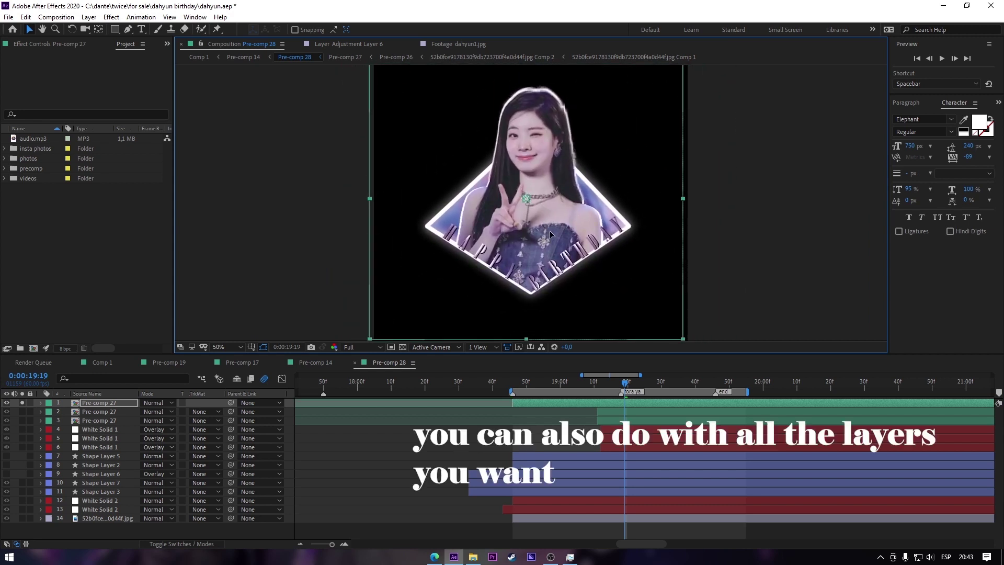
drag(549, 230, 553, 232)
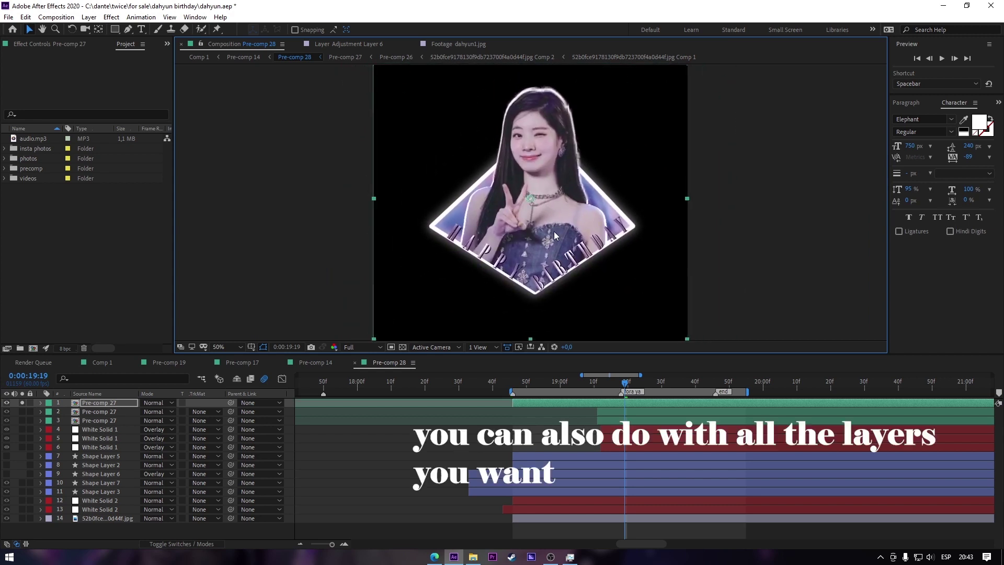
Solo layer 2, Pre-comp 27, step back two frames, then bring up the YouTube video in Edge
click(22, 403)
click(21, 412)
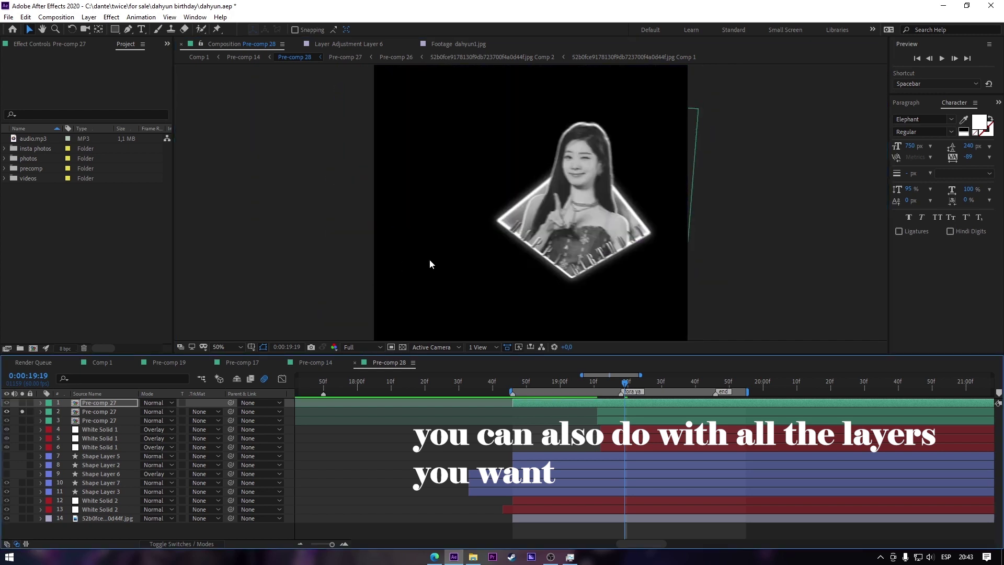
click(654, 224)
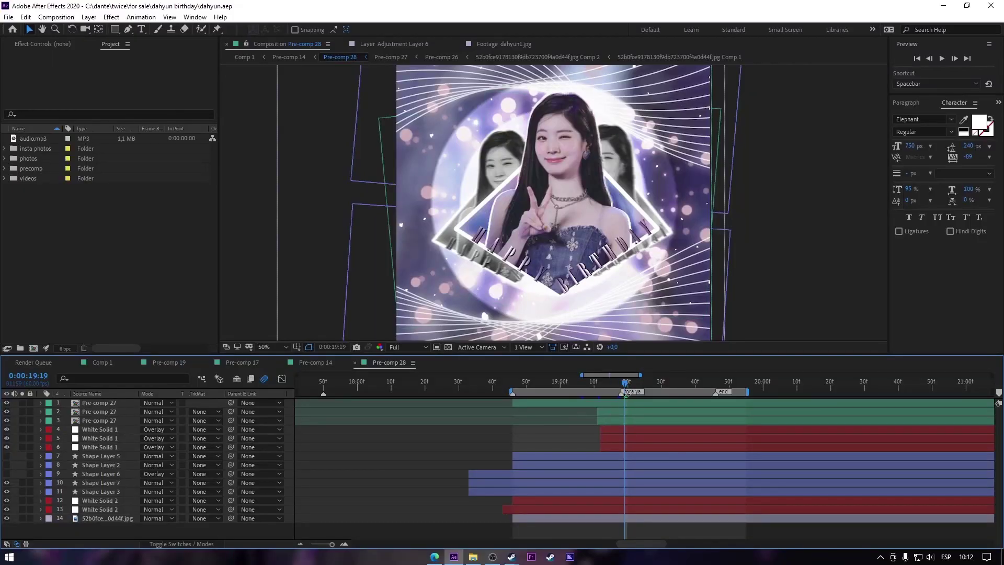
drag(625, 381, 619, 381)
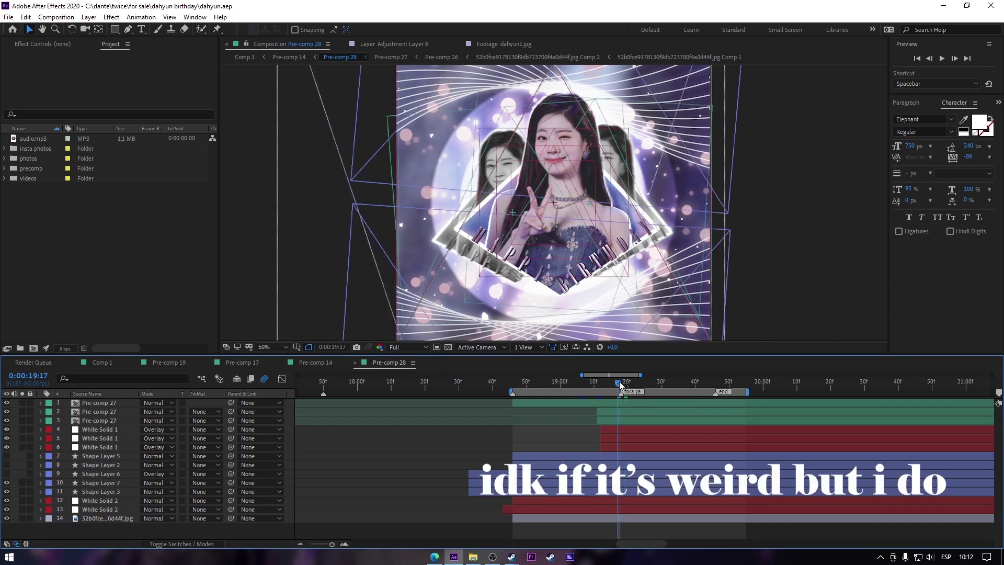
click(440, 558)
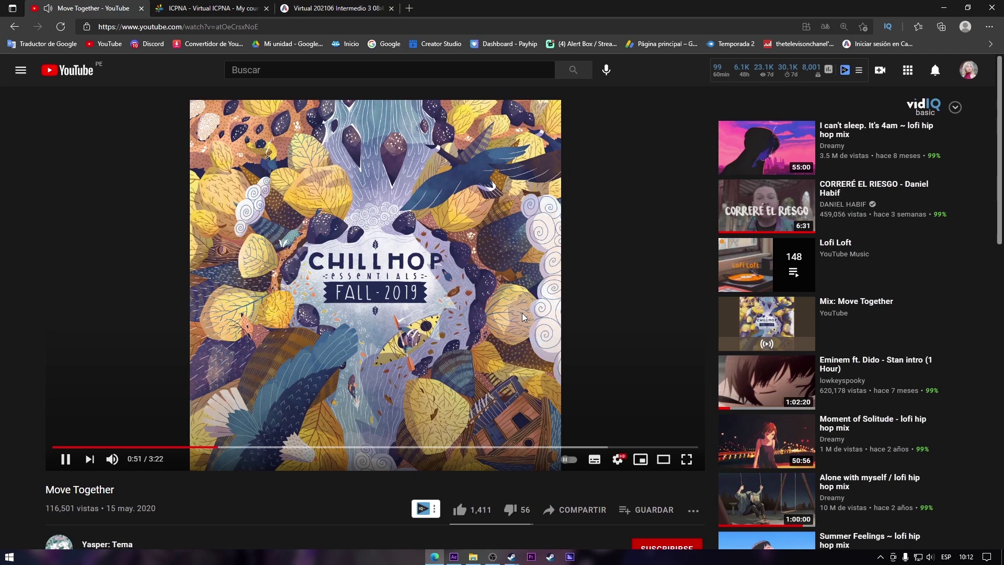
Close the two extra tabs, set 'Move Together' to 144p, and close the browser
click(266, 9)
click(266, 8)
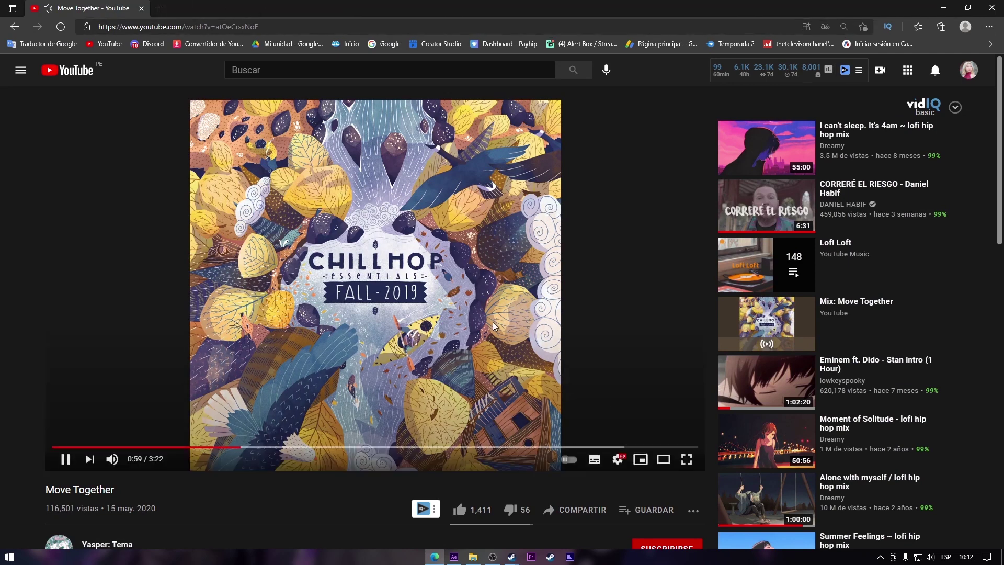
click(618, 460)
click(643, 426)
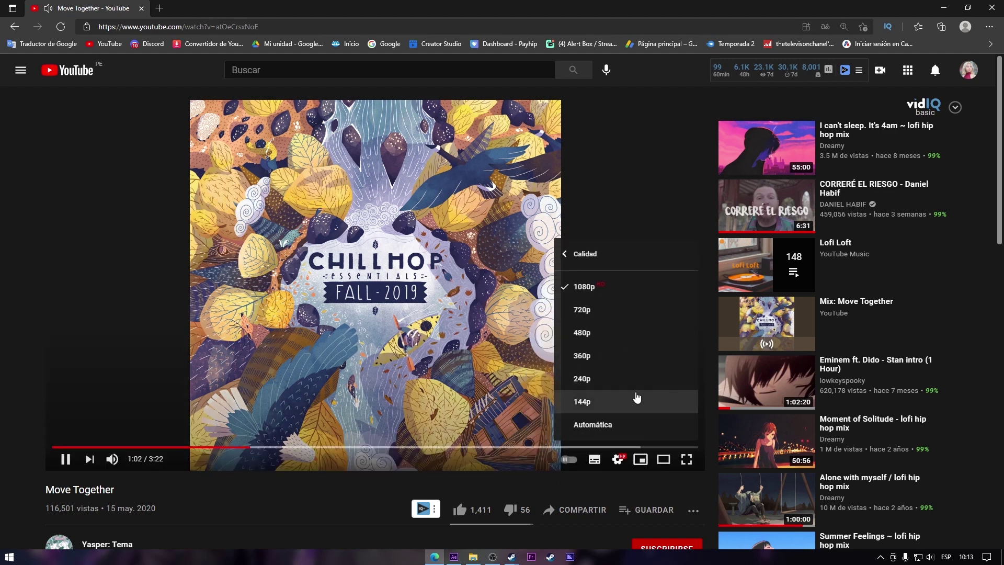
click(591, 408)
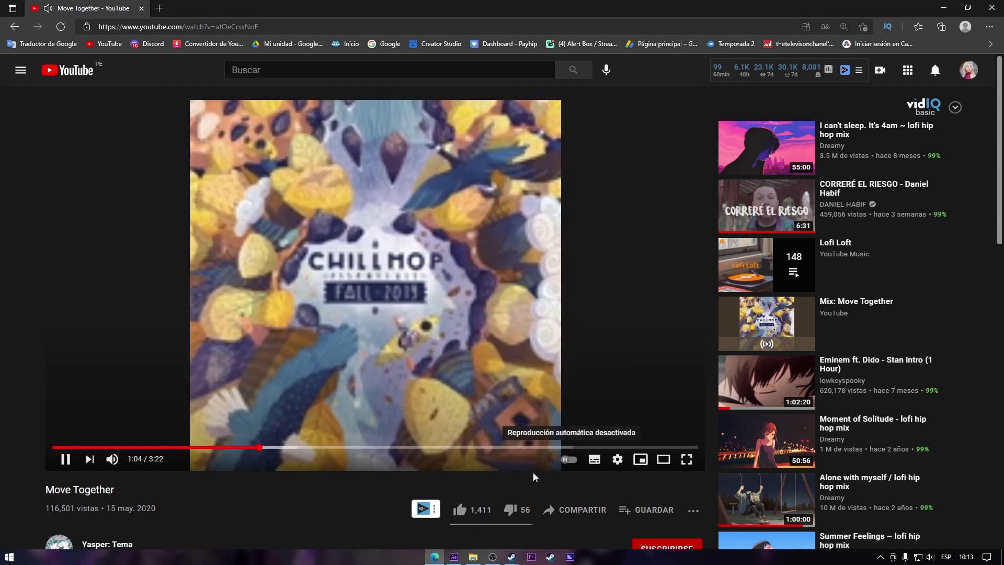
click(984, 5)
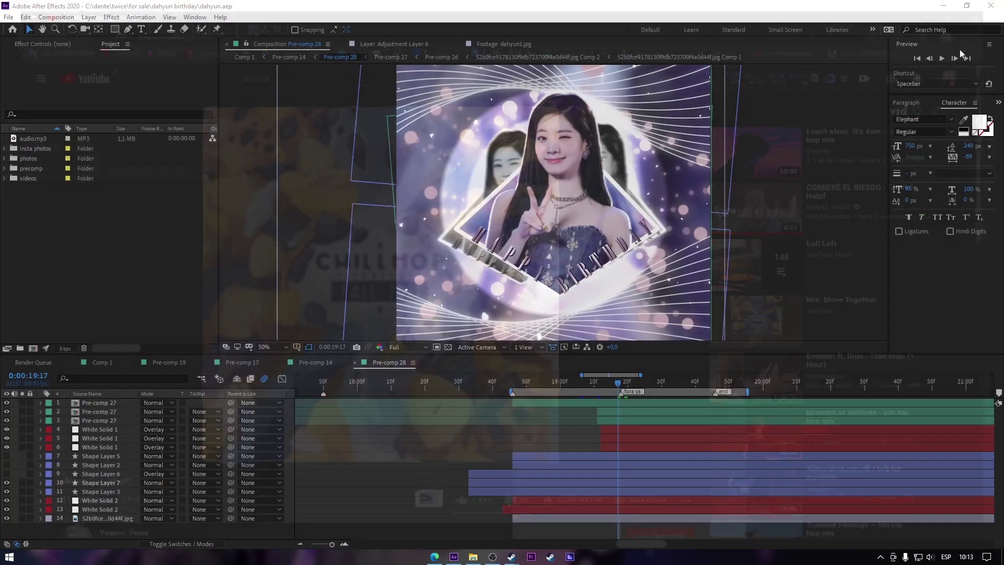
Close File Explorer and quit the Steam client via Steam > Salir
click(473, 556)
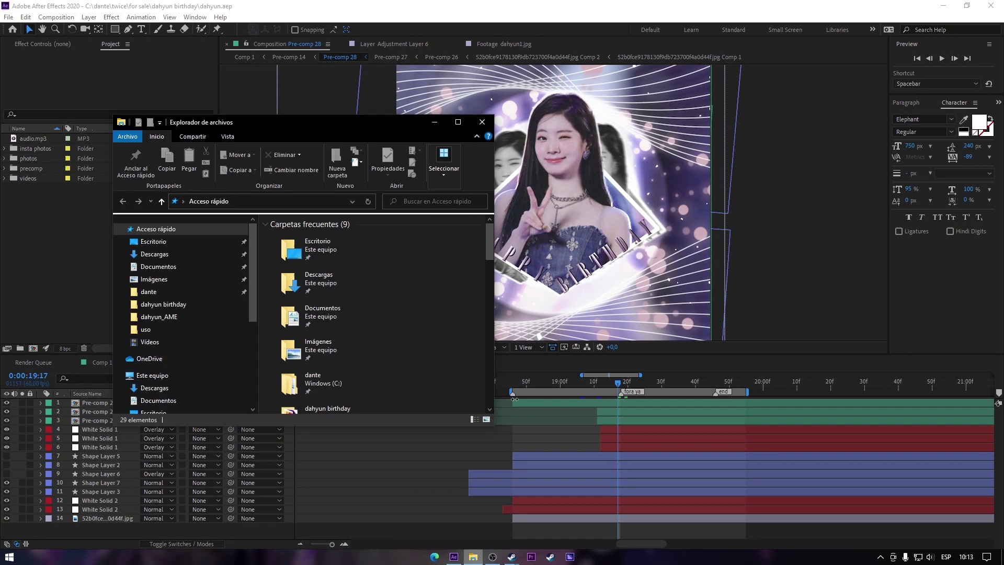
click(482, 121)
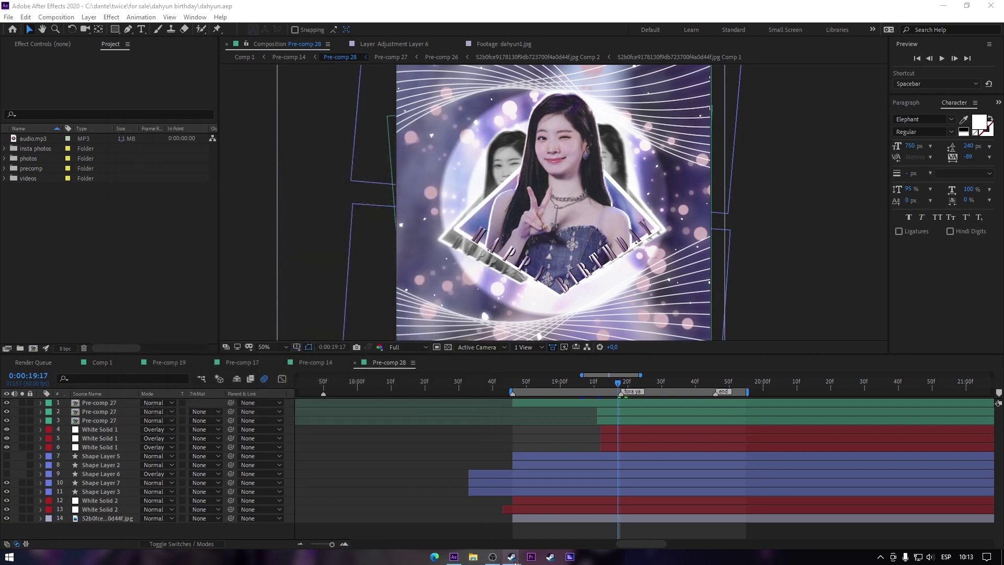
mouse_move(511, 556)
click(481, 515)
click(15, 9)
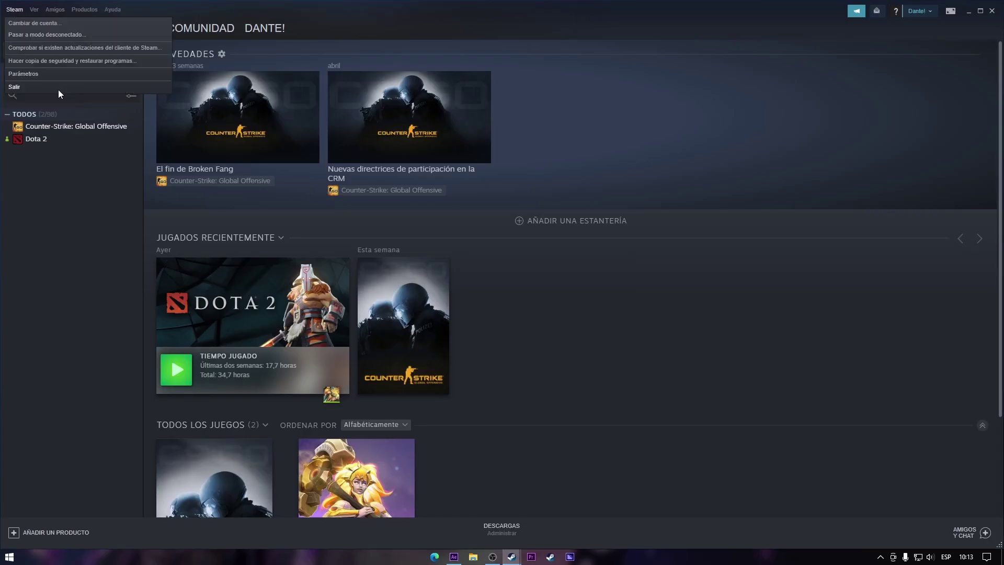
click(21, 87)
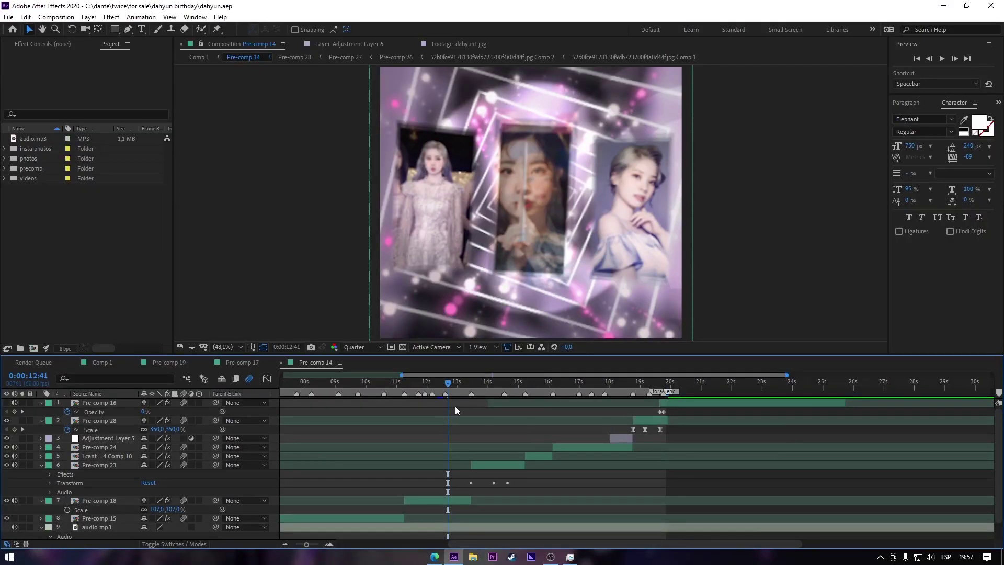
Collapse layer properties and purge all memory and the 93 GB disk cache
mouse_move(446, 381)
mouse_down()
mouse_move(432, 378)
mouse_move(447, 378)
mouse_up()
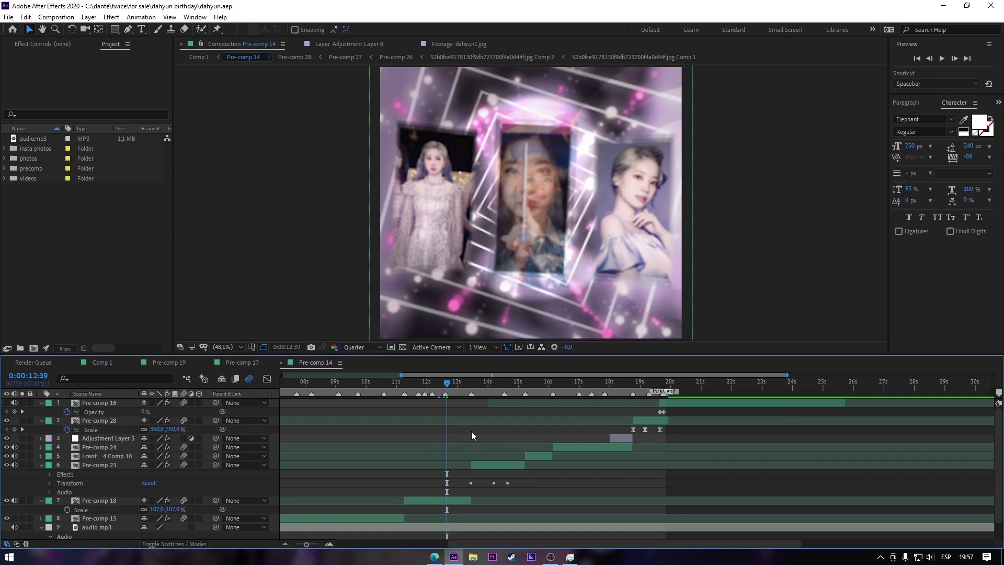
key(u)
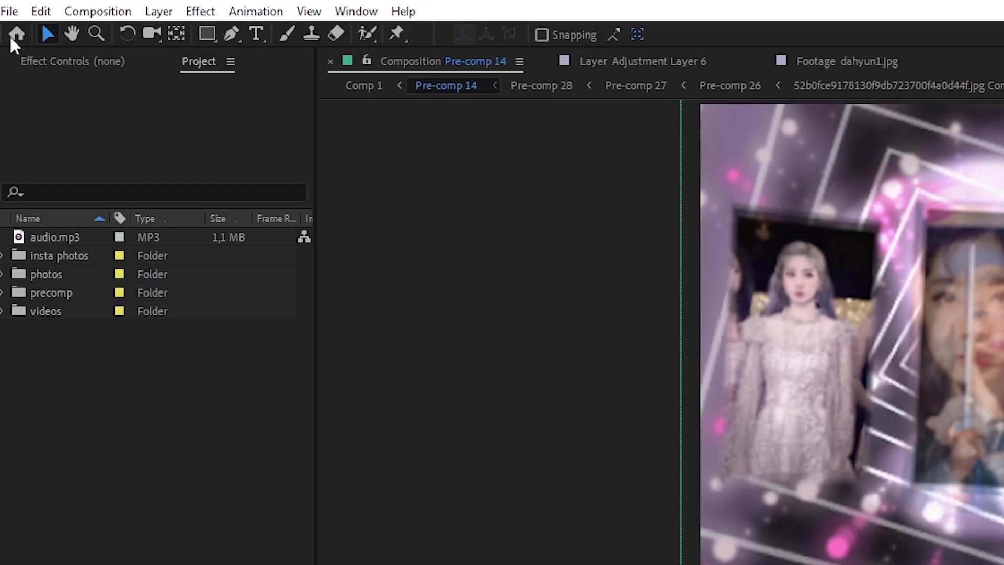
click(40, 13)
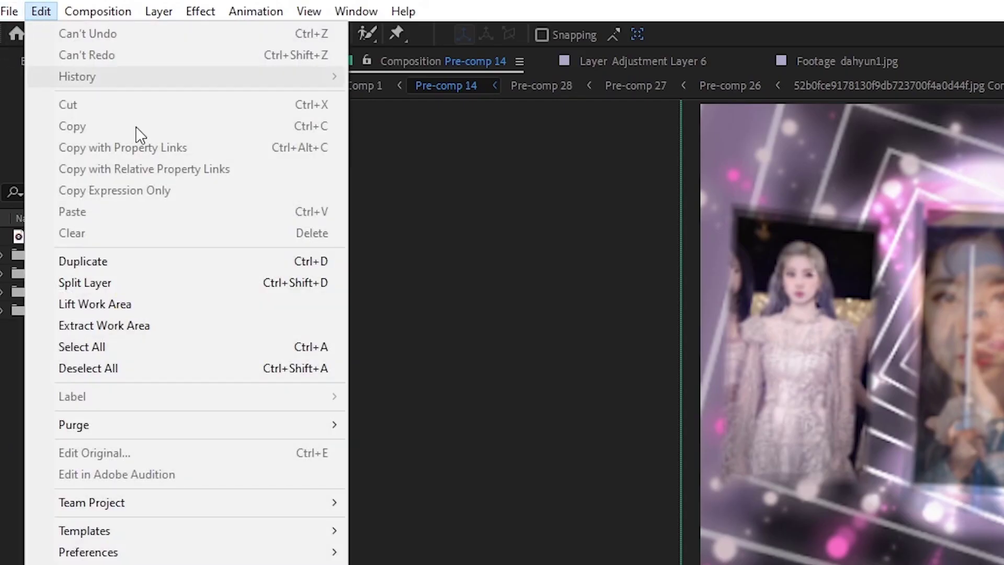
mouse_move(150, 437)
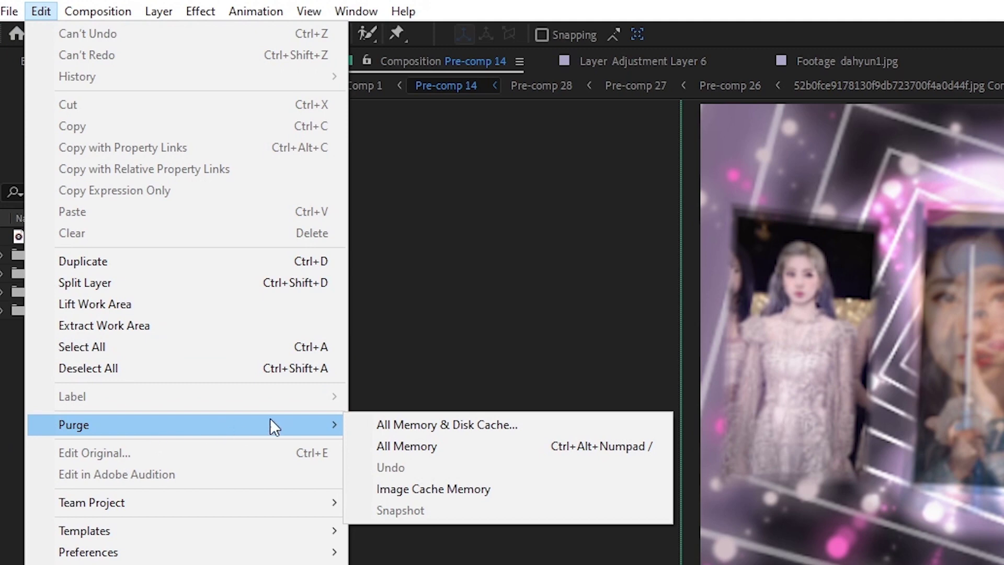
click(495, 424)
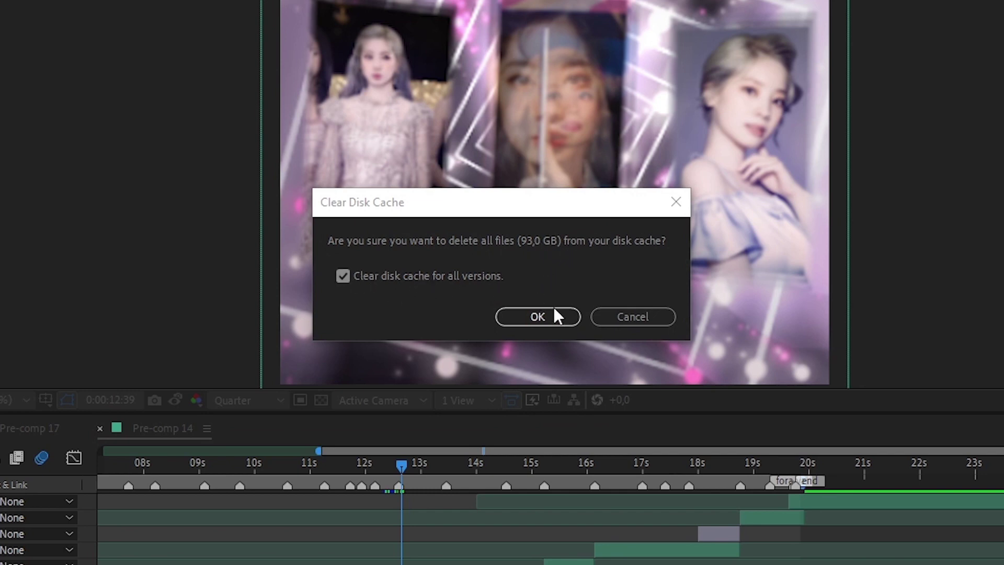
click(528, 315)
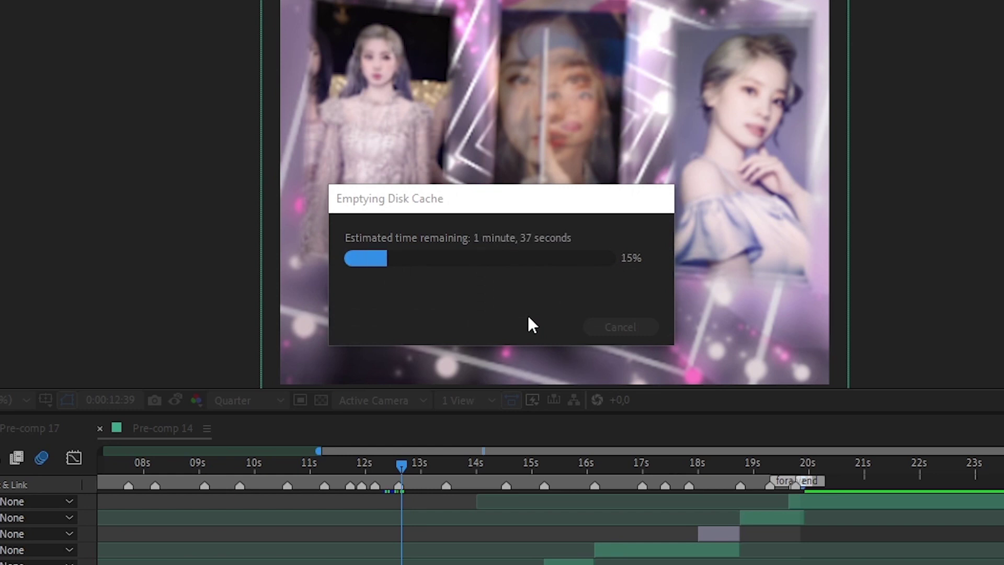
click(545, 556)
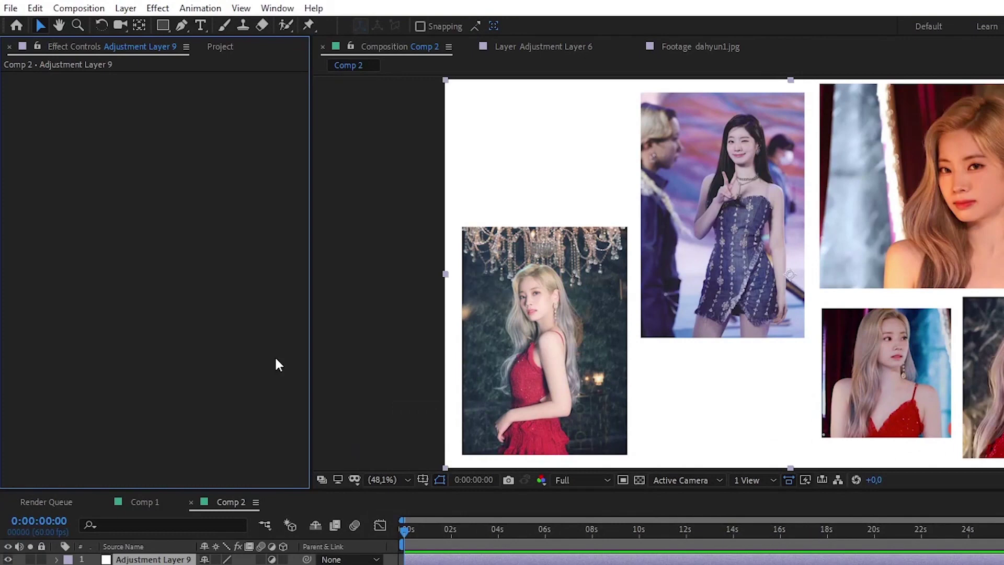
Set Memory preferences to reserve 3 GB RAM for other applications, leaving 12,8 GB
click(34, 9)
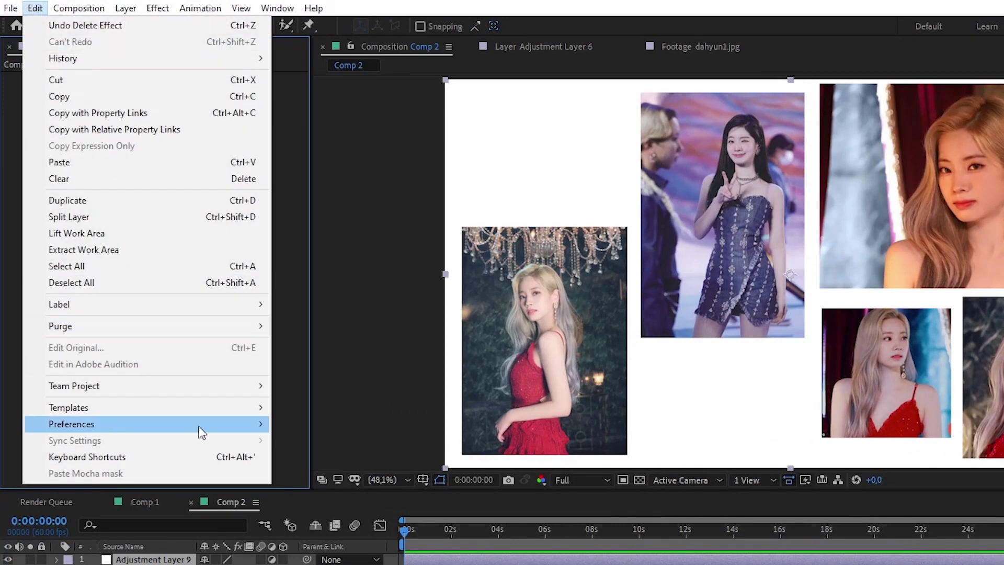
mouse_move(258, 430)
click(320, 426)
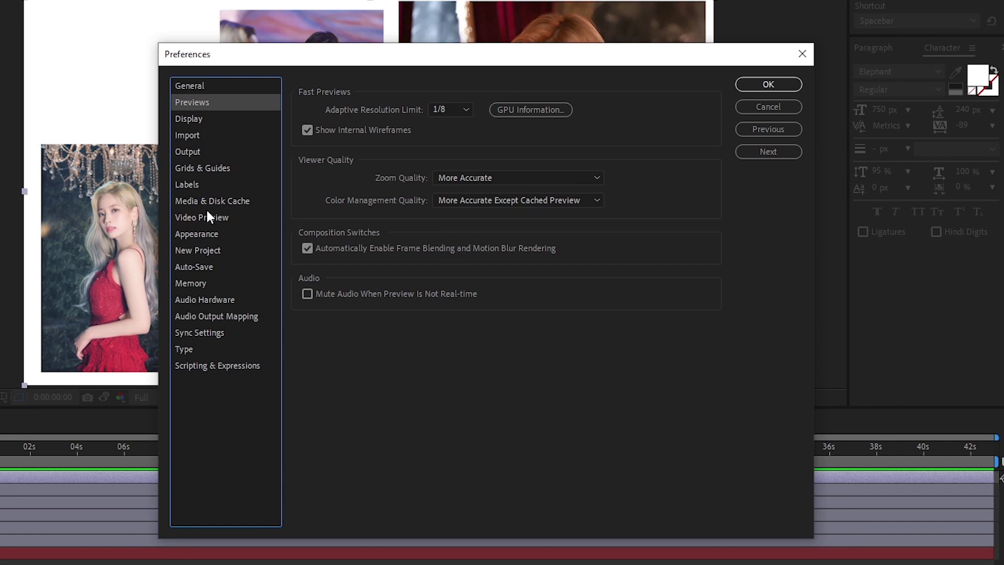
click(194, 285)
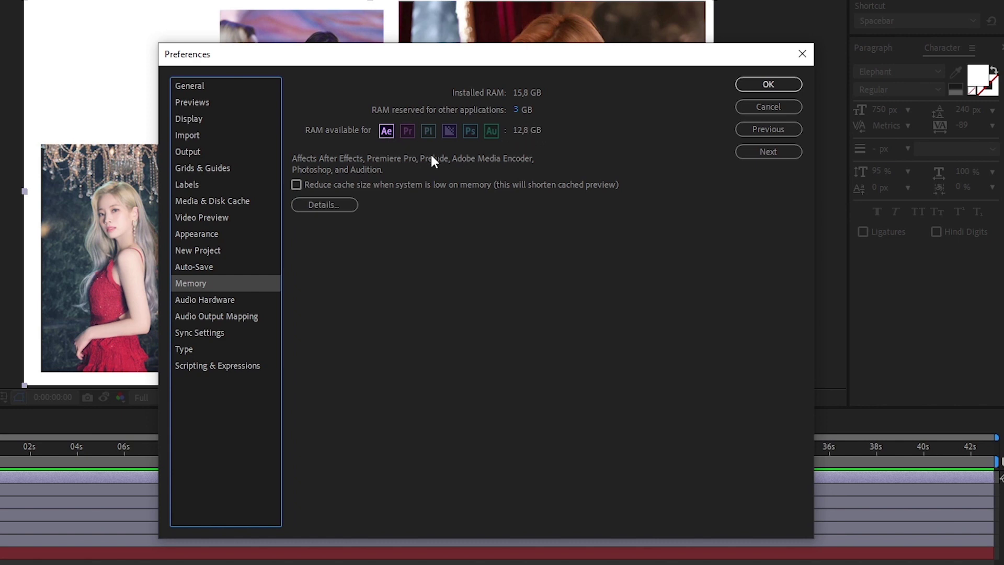
click(517, 111)
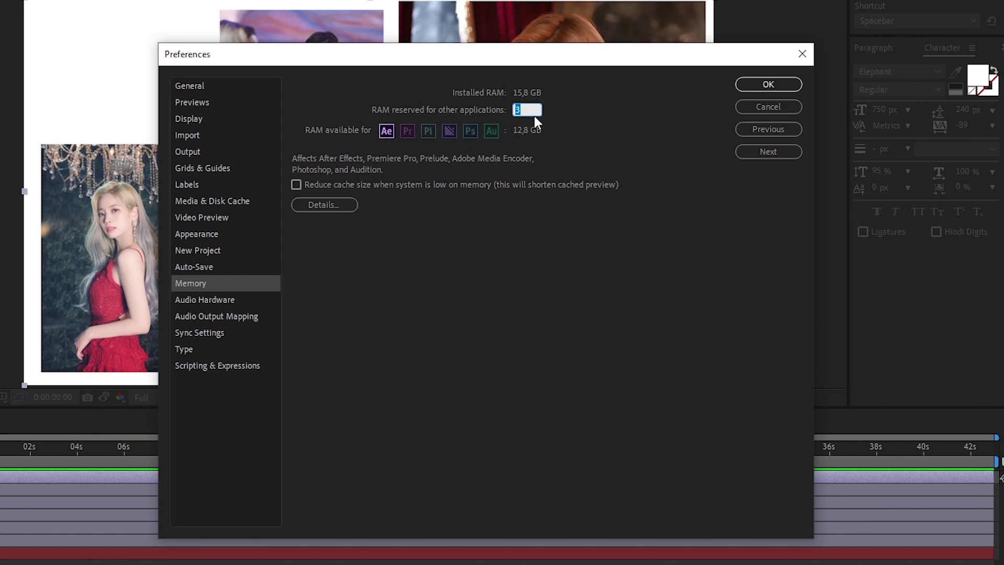
click(517, 111)
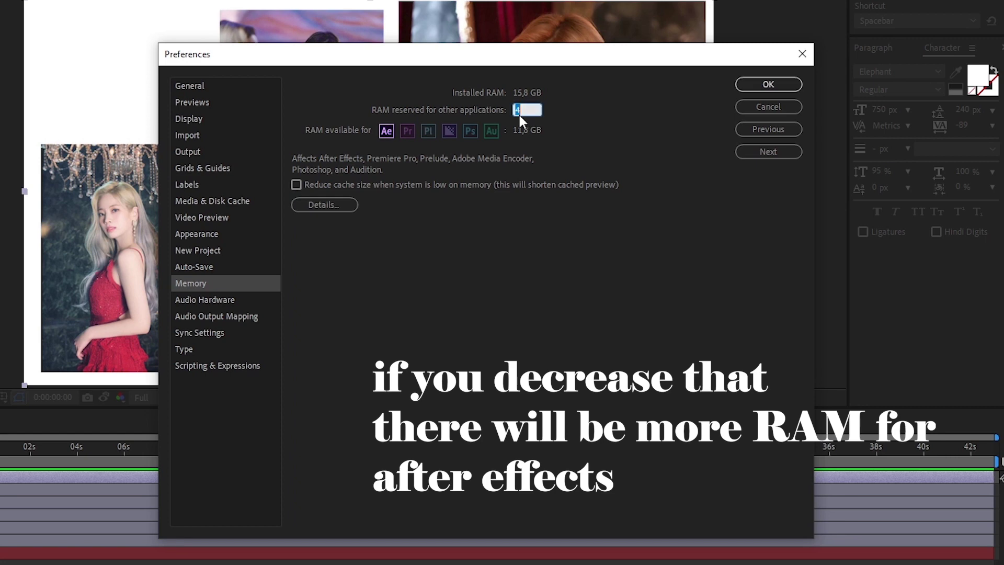
text(3)
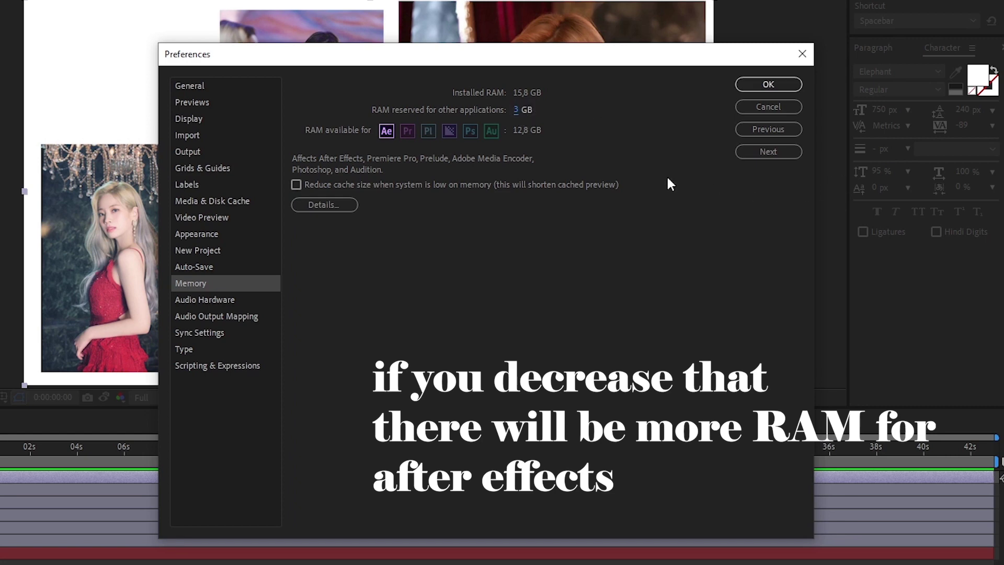
click(783, 89)
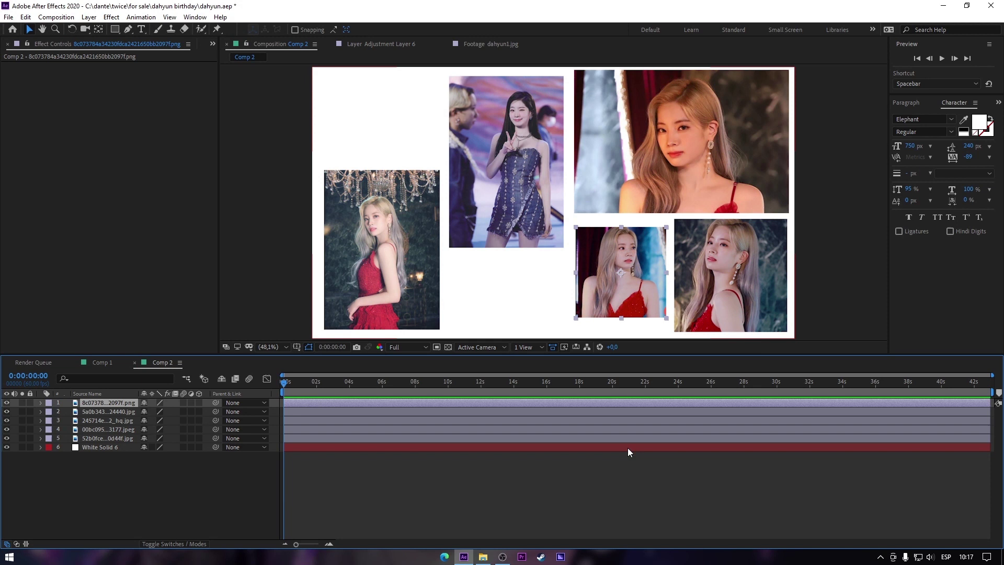
Apply Curves to layer 1 through the quick effect search and bend it into an S-curve
key(ctrl+space)
text(curves)
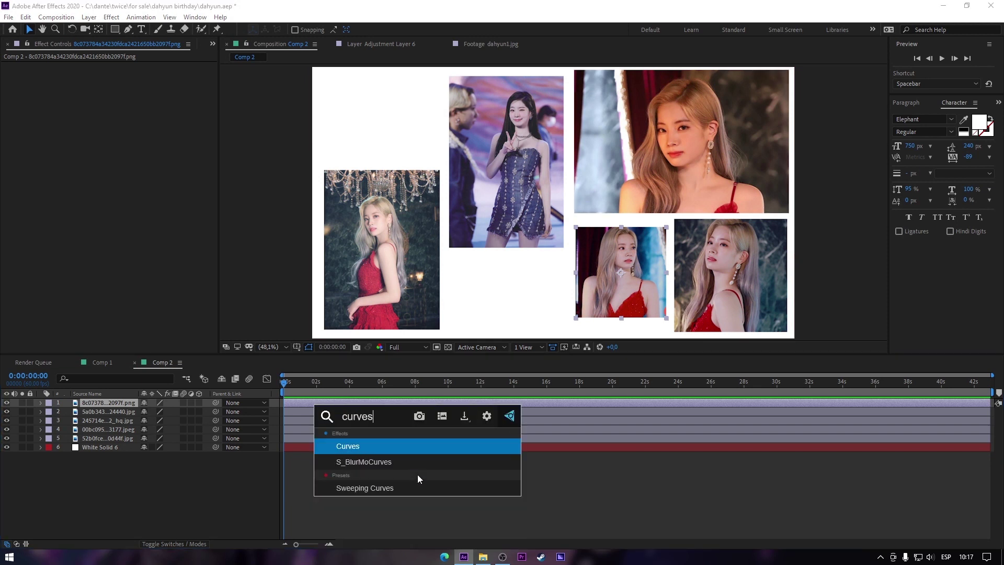
key(Return)
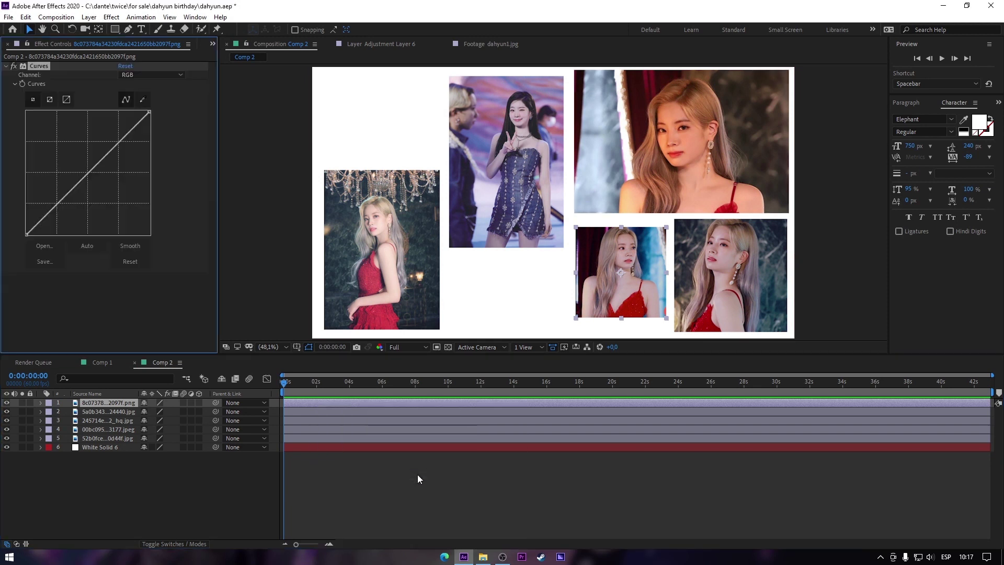
drag(50, 210, 56, 214)
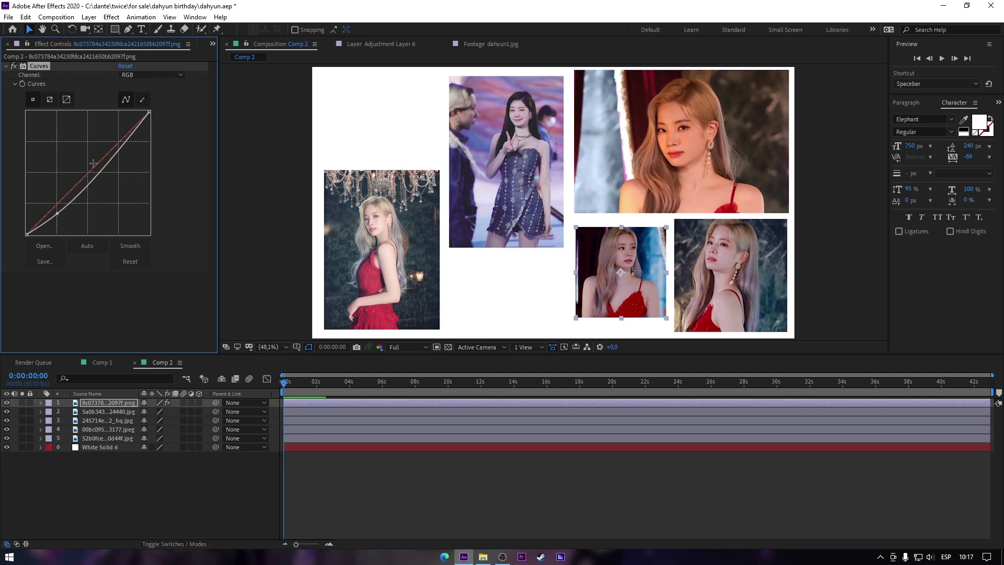
drag(116, 151, 108, 145)
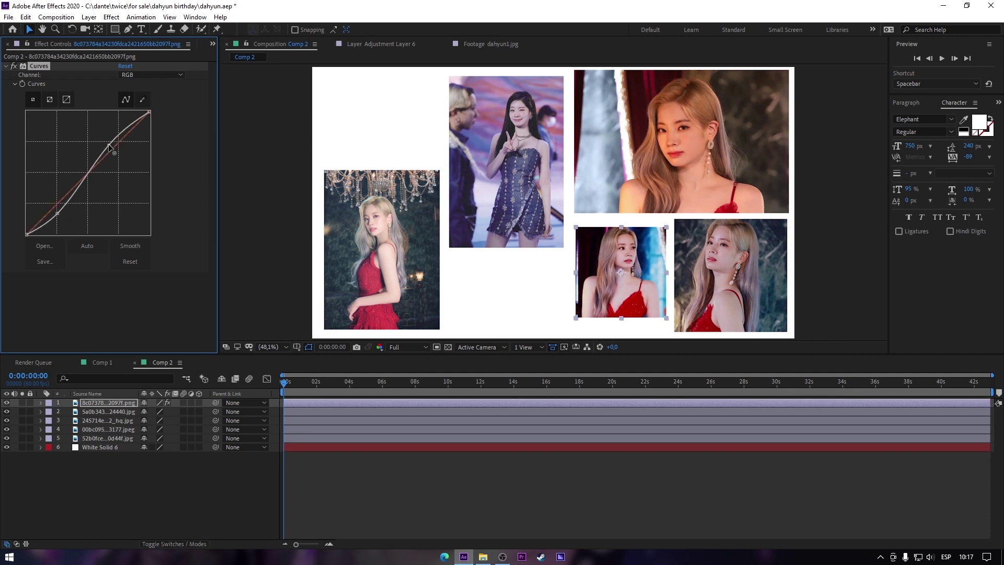
Paste the Curves onto the next three photo layers, undo it, and bring up the timeline's New layer options
click(307, 415)
key(ctrl+v)
click(307, 421)
key(ctrl+v)
click(301, 430)
key(ctrl+v)
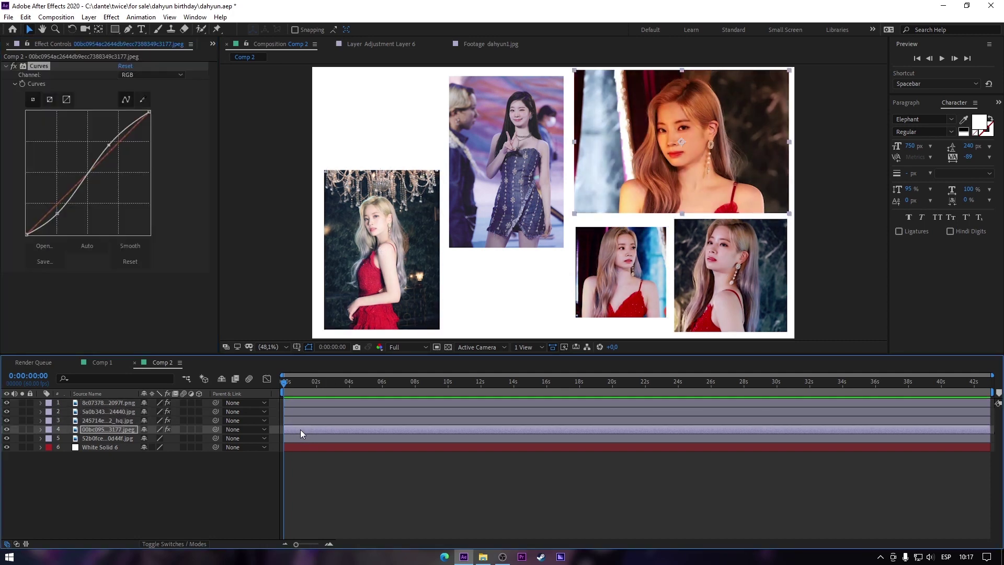
key(ctrl+z)
key(ctrl+z)
key(ctrl+z)
key(ctrl+z)
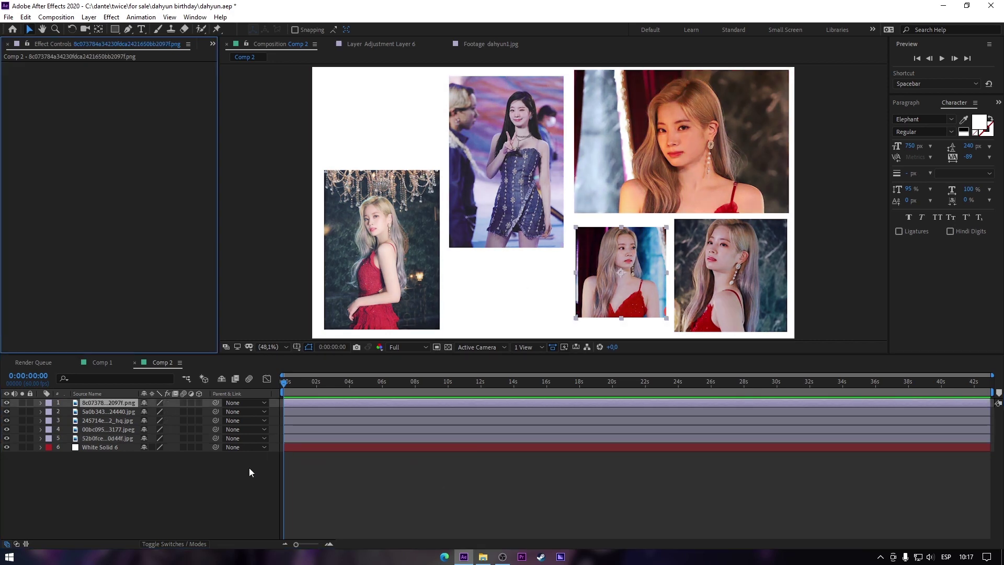
right_click(243, 468)
Add an adjustment layer to Comp 2 with an S-shaped Curves, then preview the result
mouse_move(275, 354)
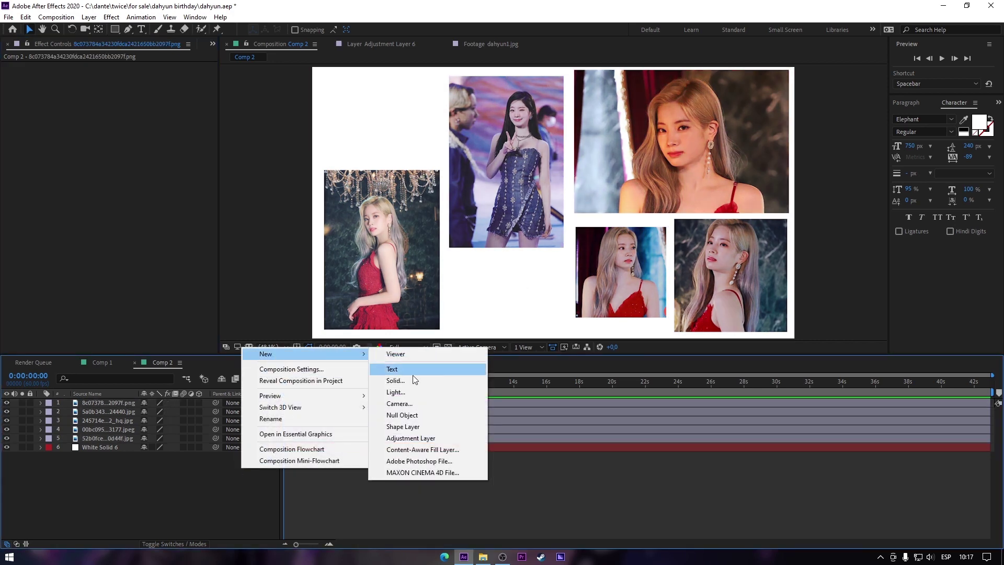
click(430, 438)
key(ctrl+space)
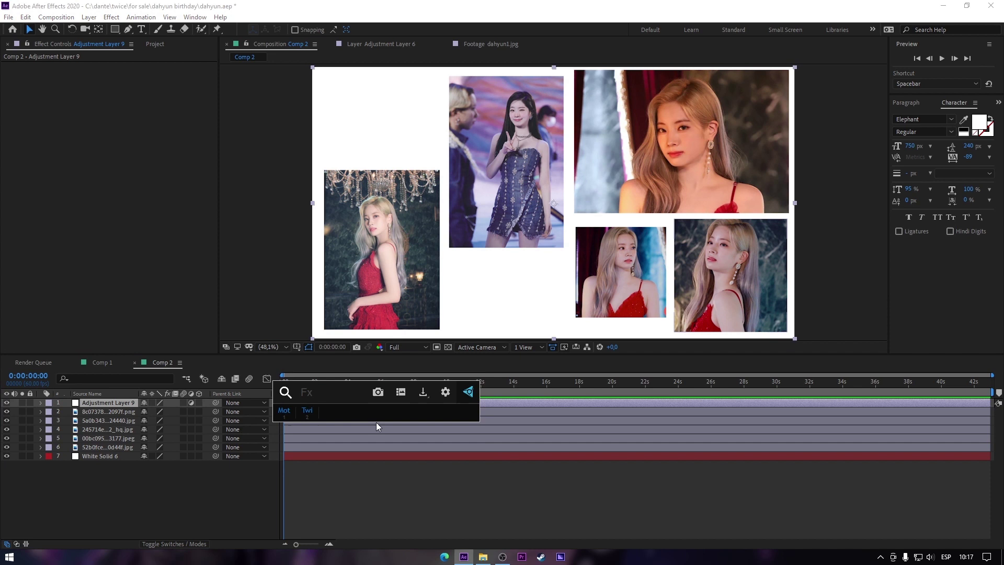
text(curves)
key(Return)
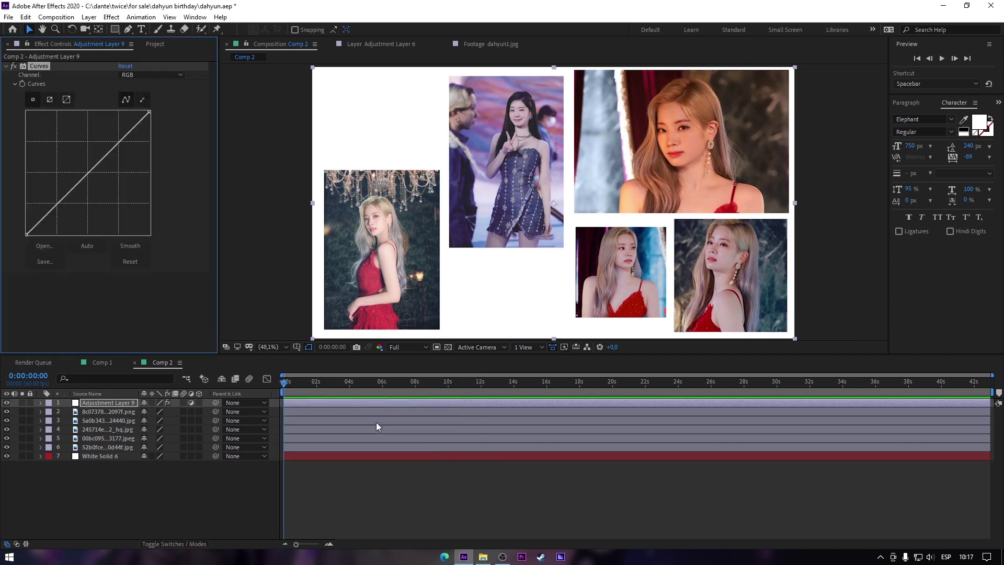
drag(50, 212, 48, 218)
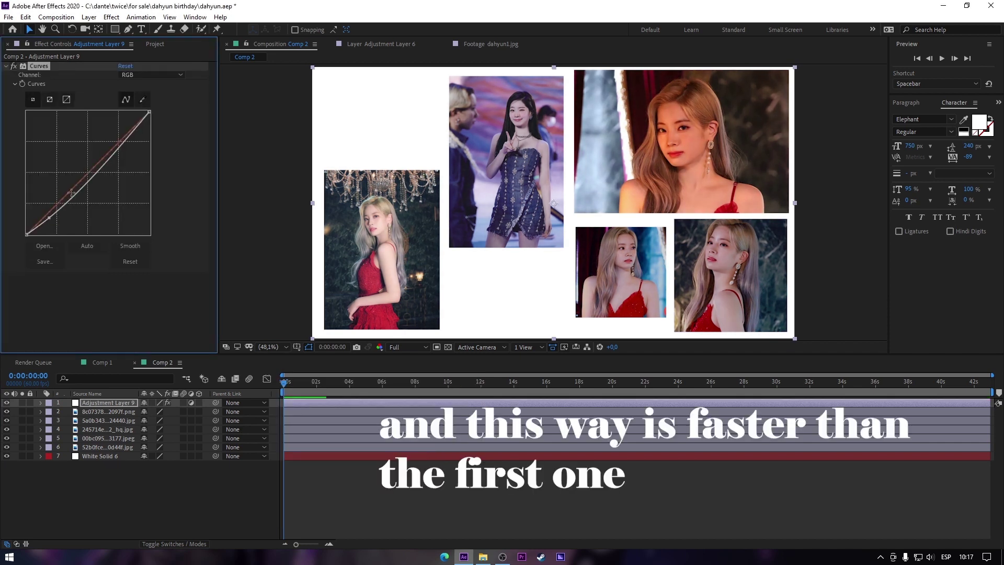
drag(103, 170, 97, 160)
key(space)
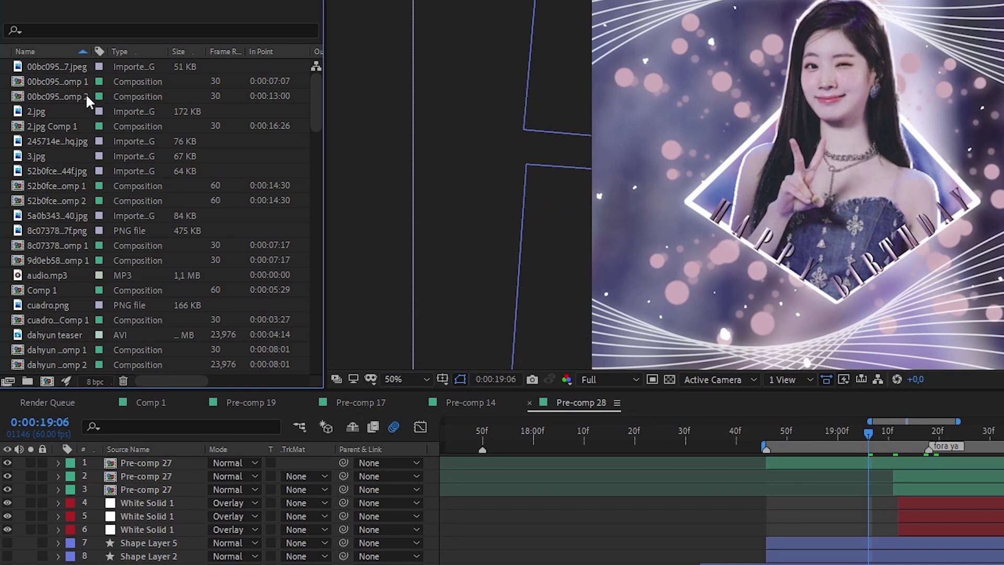
Scroll through the cluttered Project panel, selecting video clips, xd.jpg and a dahyun image
scroll(88, 100, down, 15)
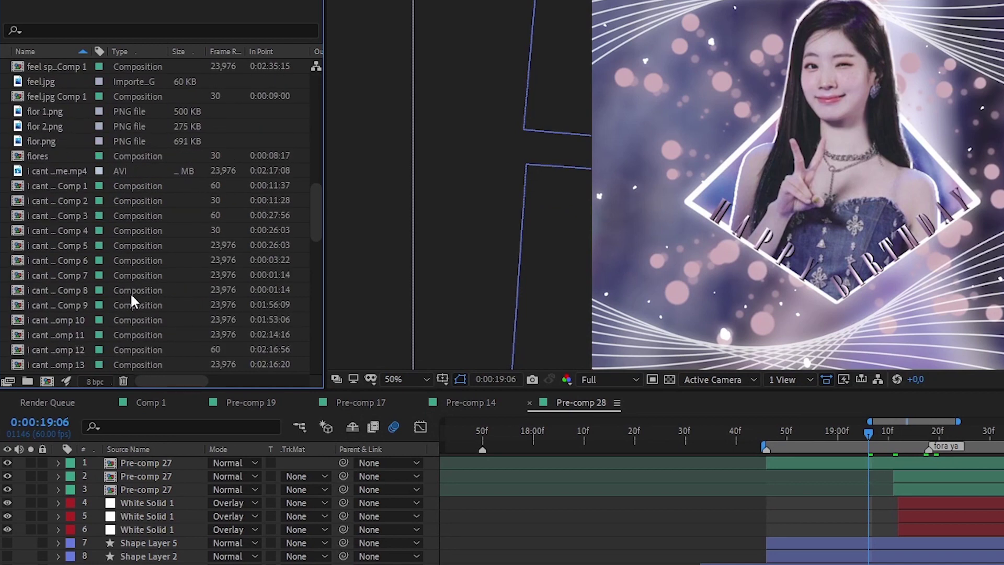
scroll(56, 199, down, 15)
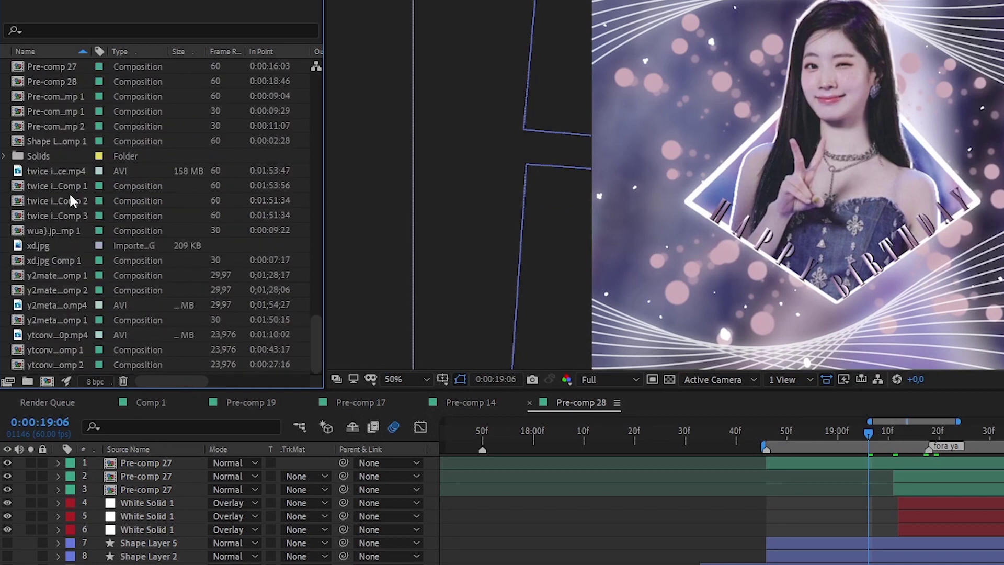
click(51, 172)
click(32, 247)
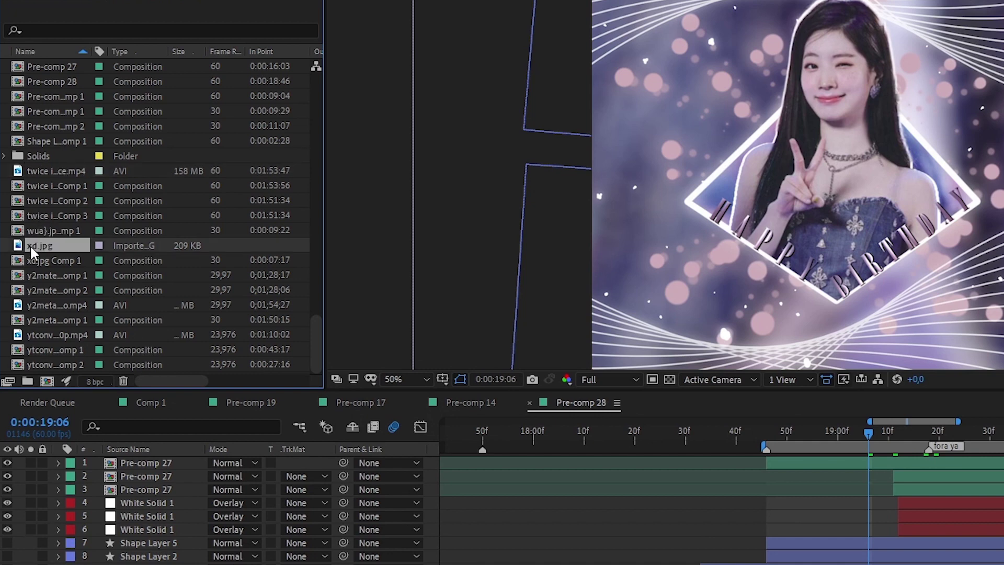
click(26, 330)
click(43, 308)
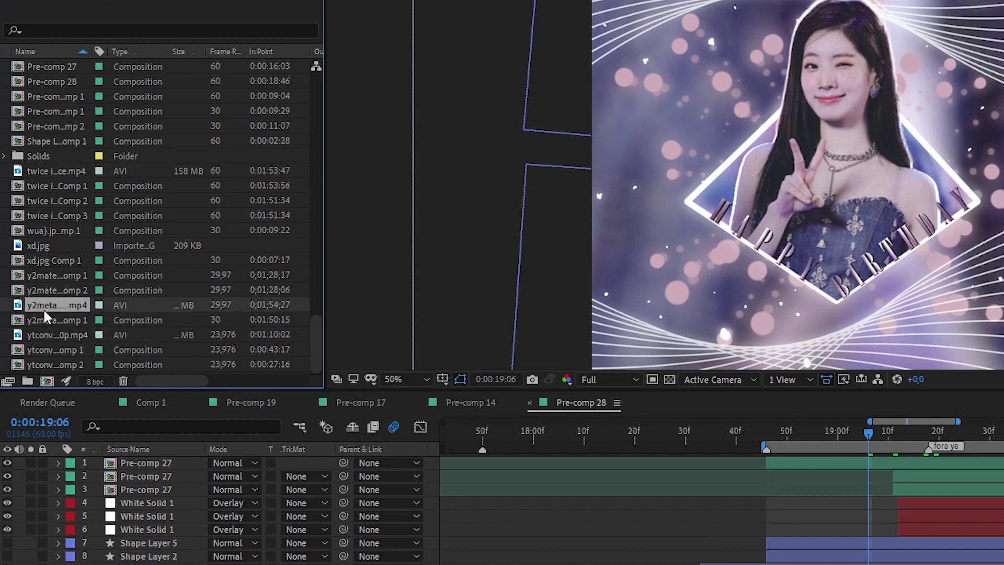
scroll(43, 308, up, 15)
scroll(43, 309, up, 3)
click(42, 170)
scroll(133, 233, down, 10)
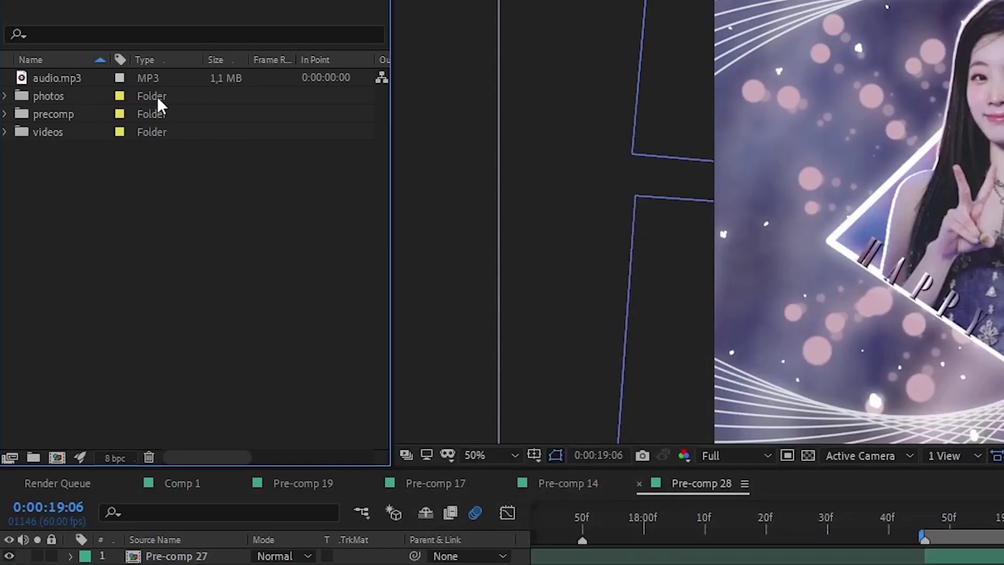
Expand and collapse the photos and precomp folders, then expand the videos folder
click(10, 96)
scroll(36, 107, down, 3)
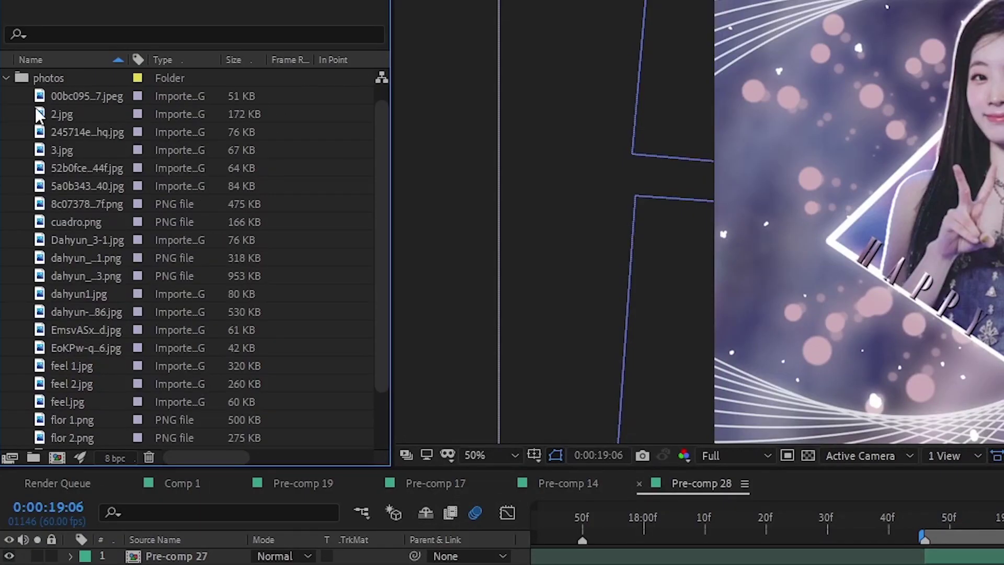
scroll(89, 322, up, 3)
click(83, 258)
click(6, 96)
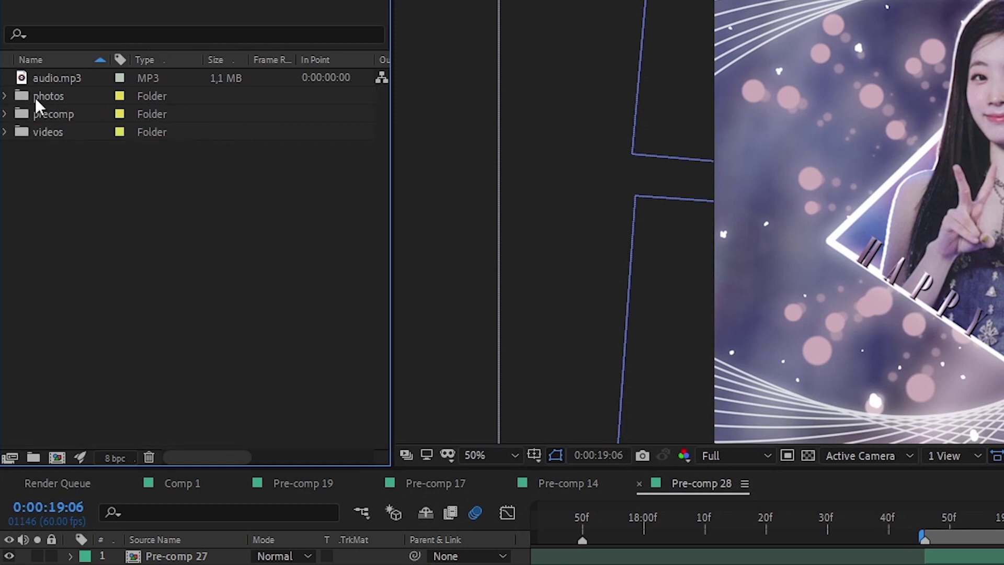
click(6, 114)
scroll(110, 122, down, 4)
scroll(149, 306, up, 4)
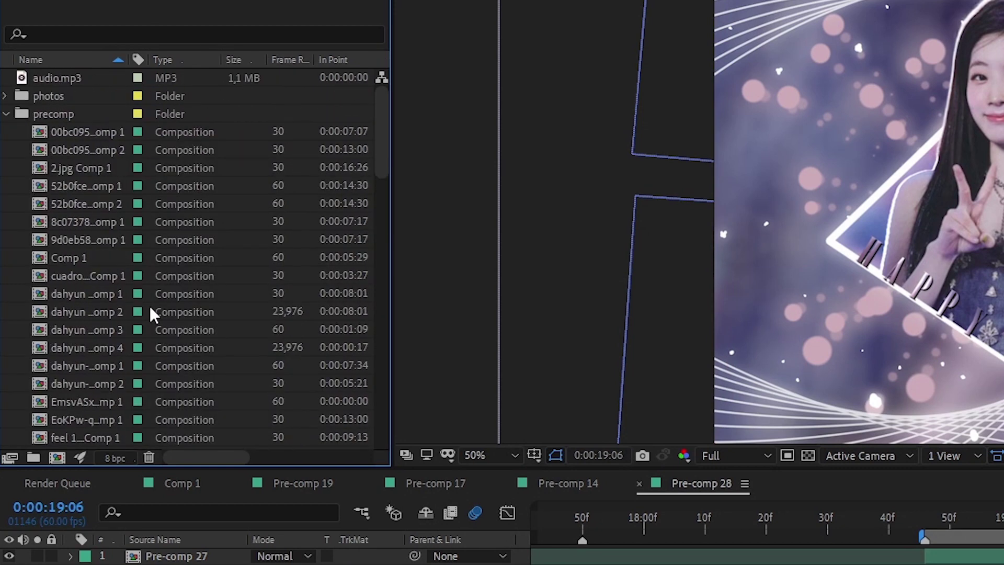
click(6, 114)
click(6, 132)
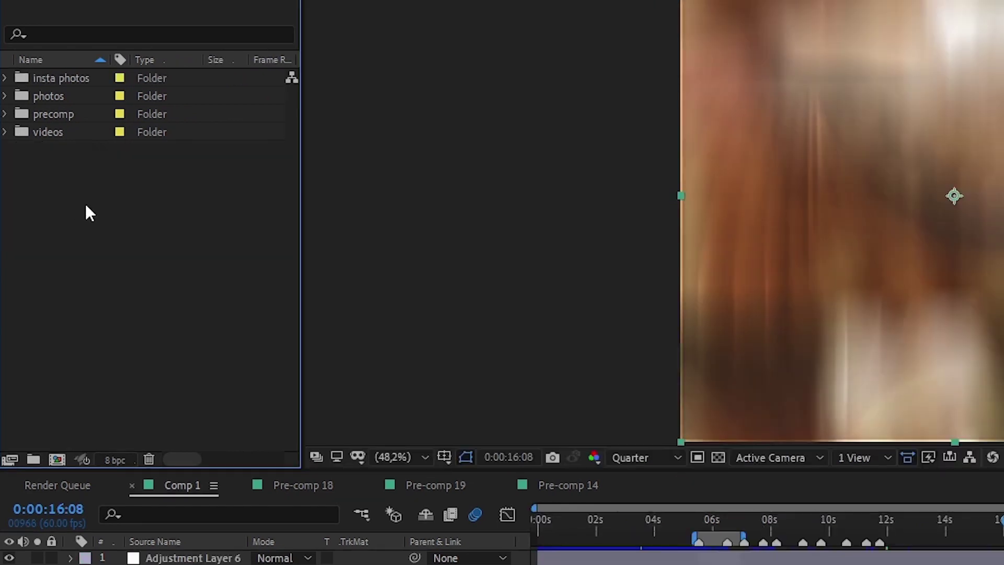
Create a project folder named 'randow stuff' and move the videos folder into it
right_click(85, 203)
click(117, 184)
right_click(135, 204)
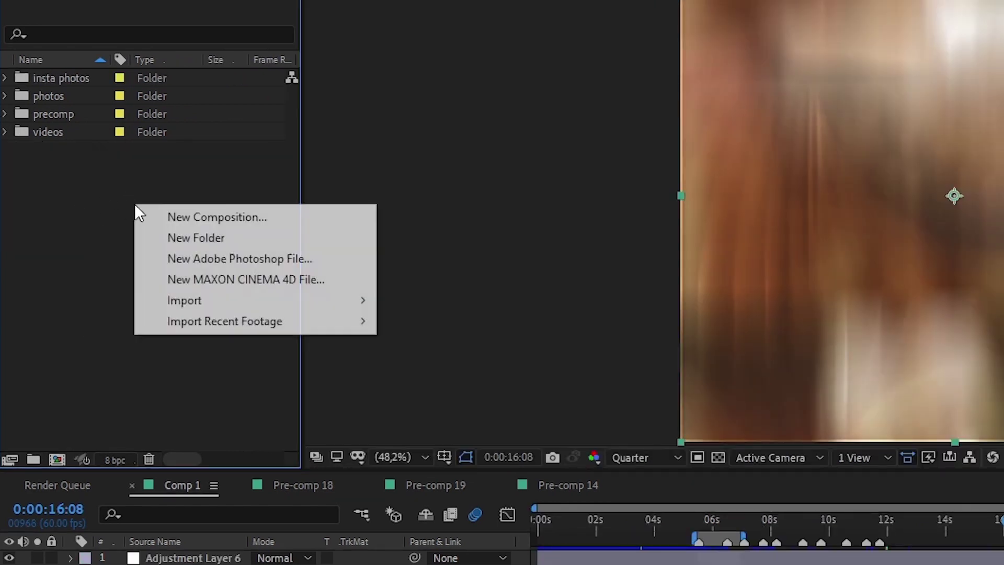
click(231, 240)
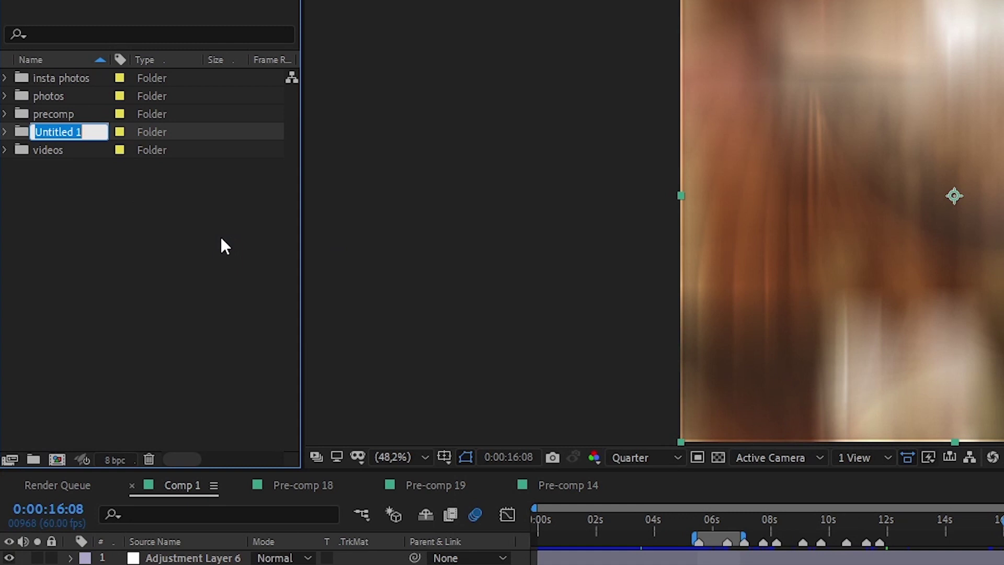
text(randow stuff)
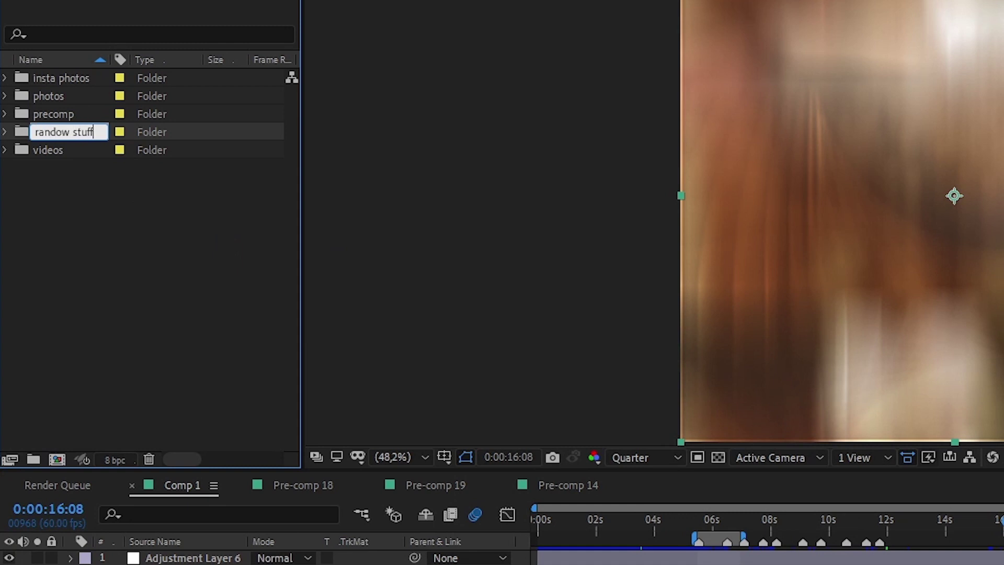
key(Return)
mouse_move(57, 147)
mouse_down()
mouse_move(62, 132)
mouse_move(56, 235)
mouse_move(45, 152)
mouse_up()
click(7, 132)
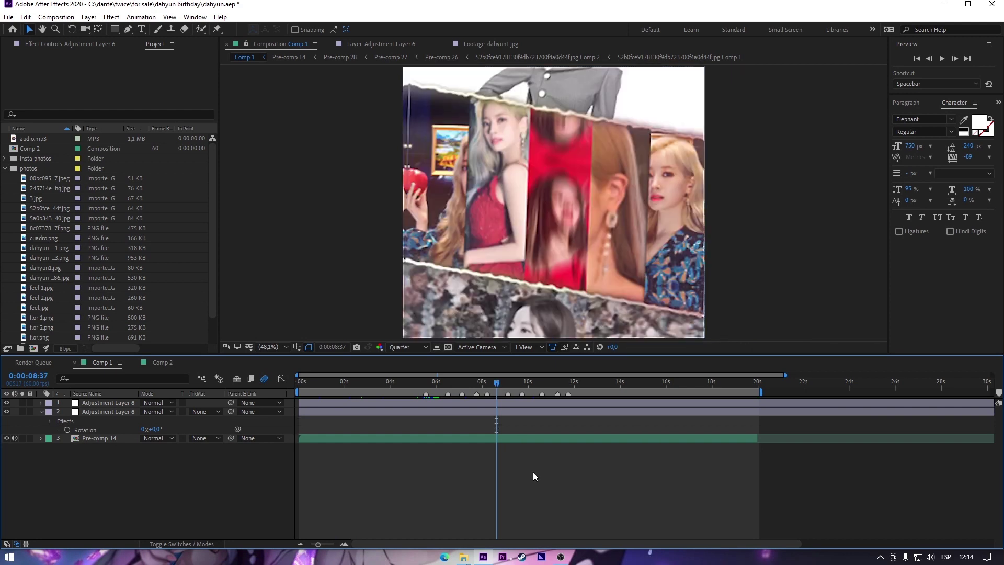
Set Comp 1's work area start at 8:56 and end at 10:35, then return to the Selection tool
click(438, 381)
key(b)
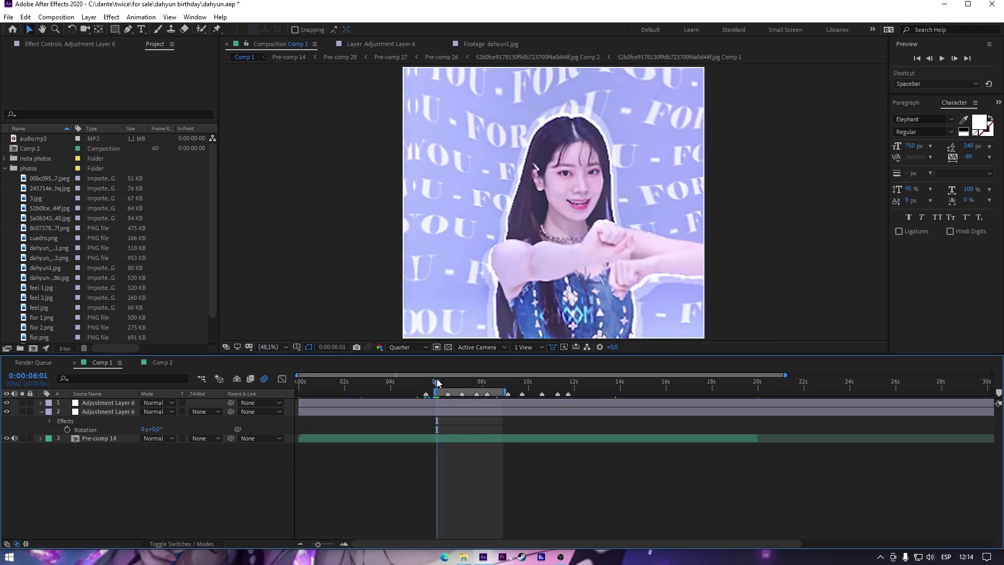
drag(439, 383, 542, 382)
key(n)
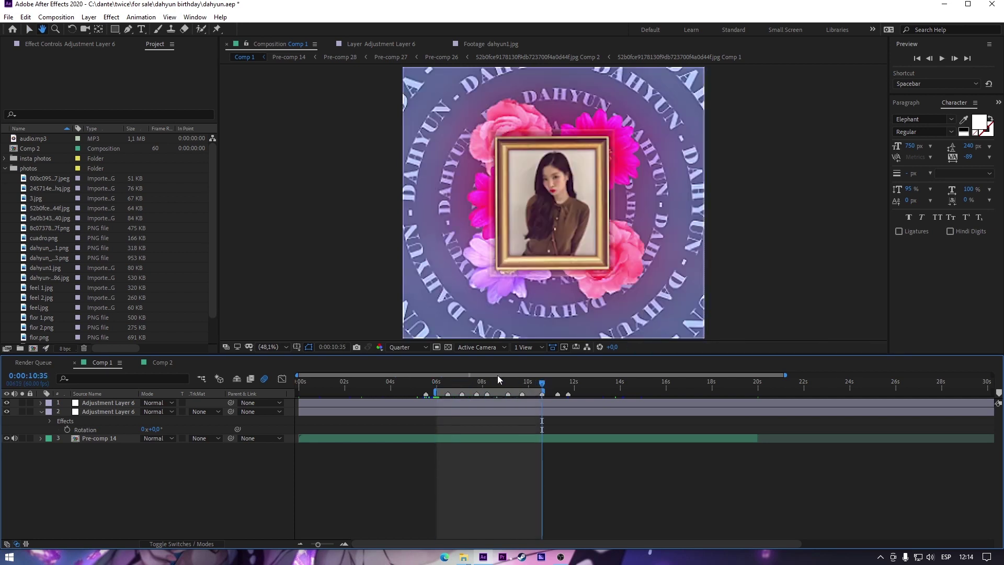
click(504, 378)
key(b)
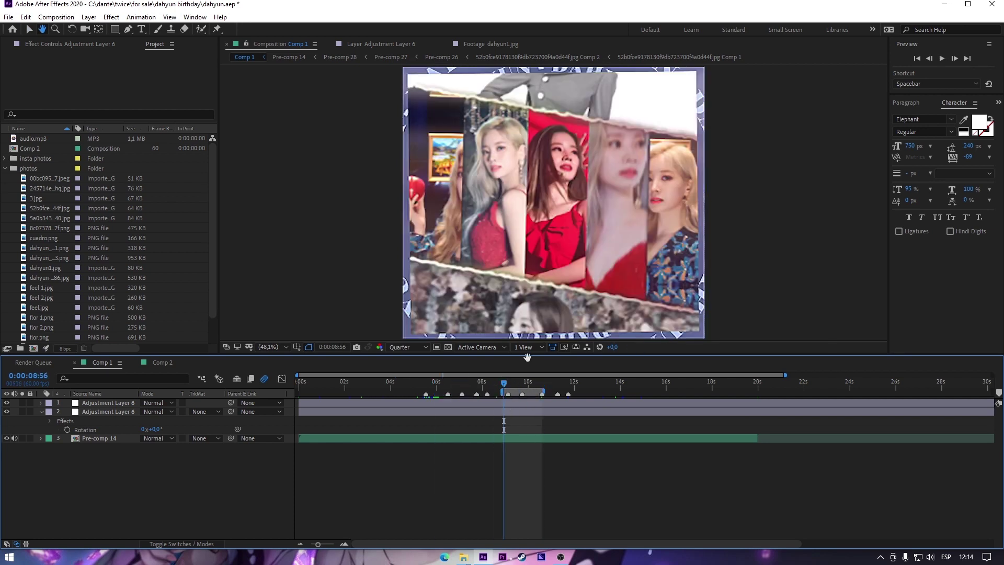
key(v)
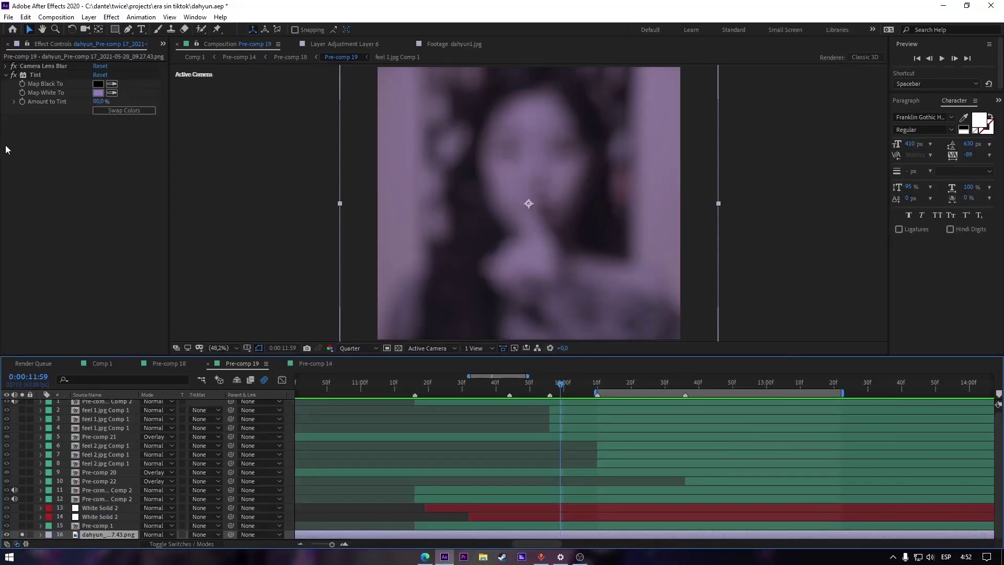
Save the Camera Lens Blur and Tint effects as an animation preset named 'effect #1'
scroll(540, 196, down, 2)
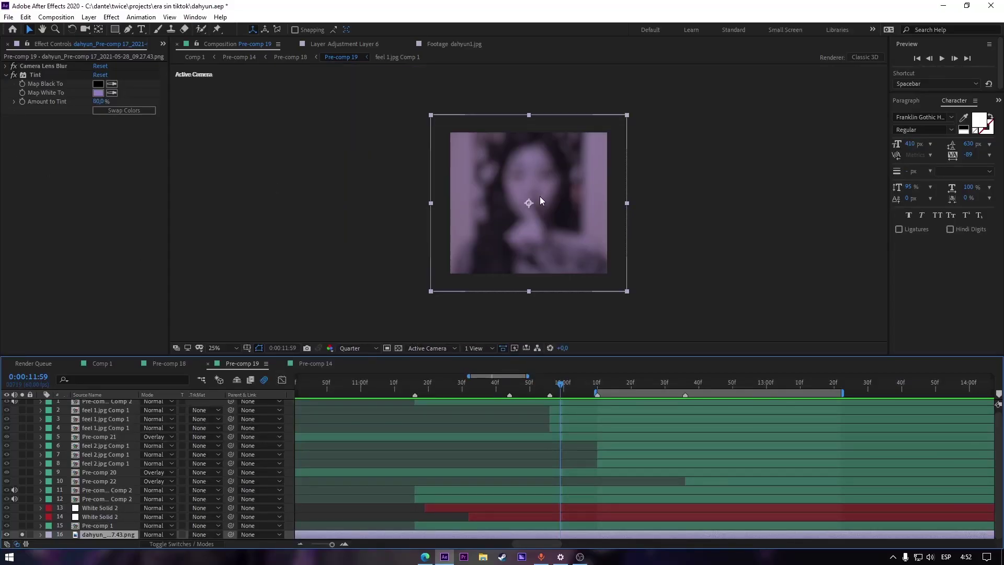
scroll(547, 190, up, 2)
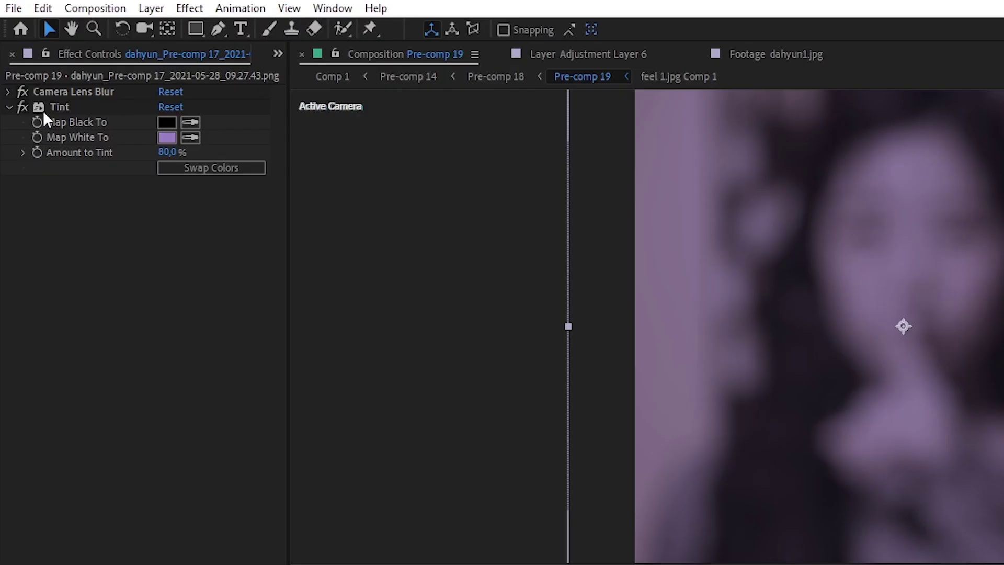
click(55, 94)
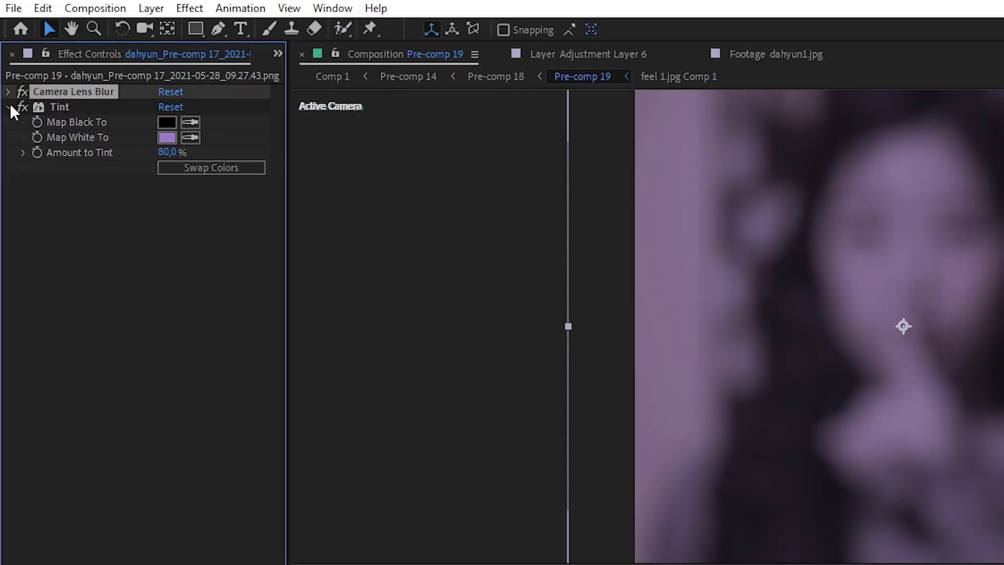
click(10, 106)
shift+click(58, 107)
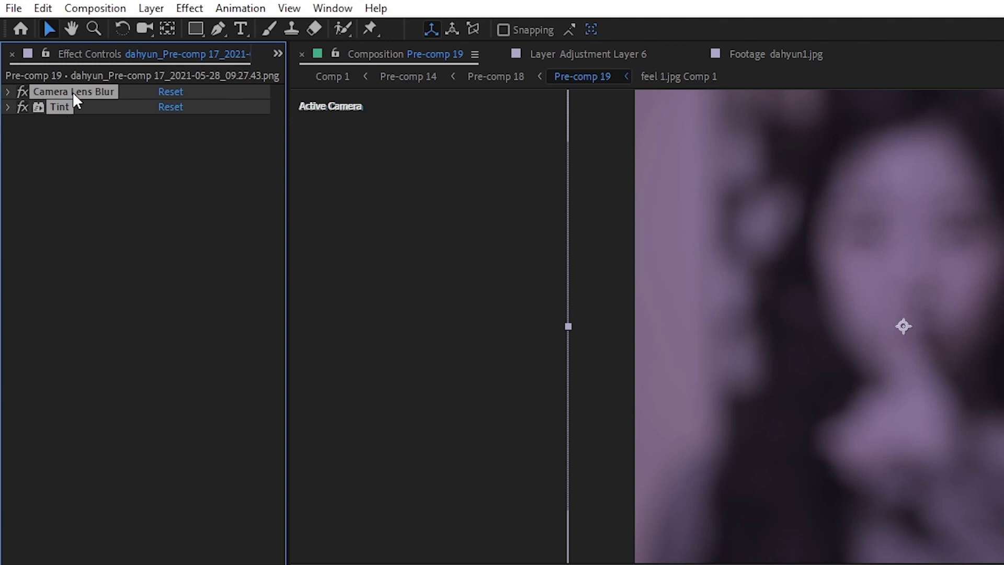
click(240, 8)
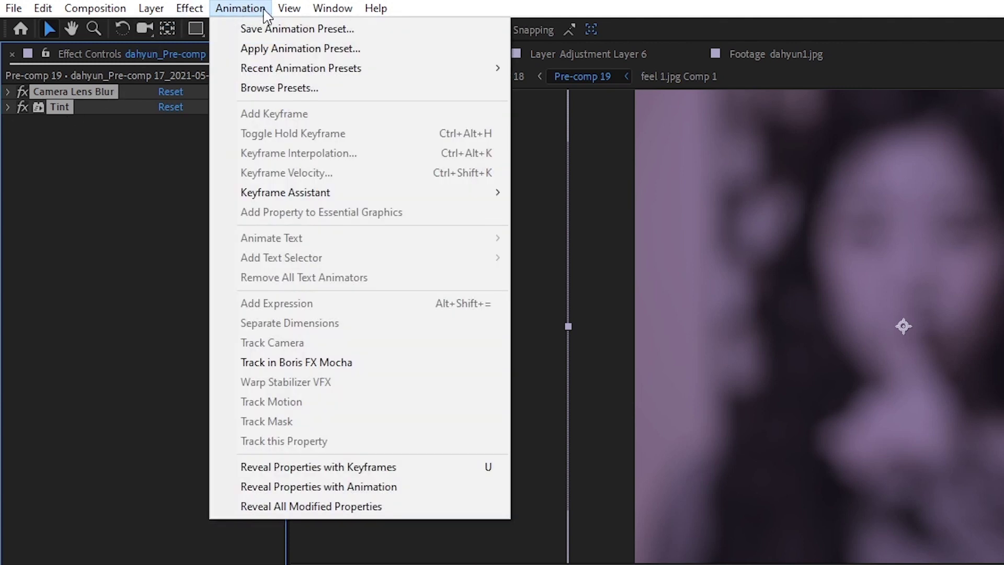
click(252, 29)
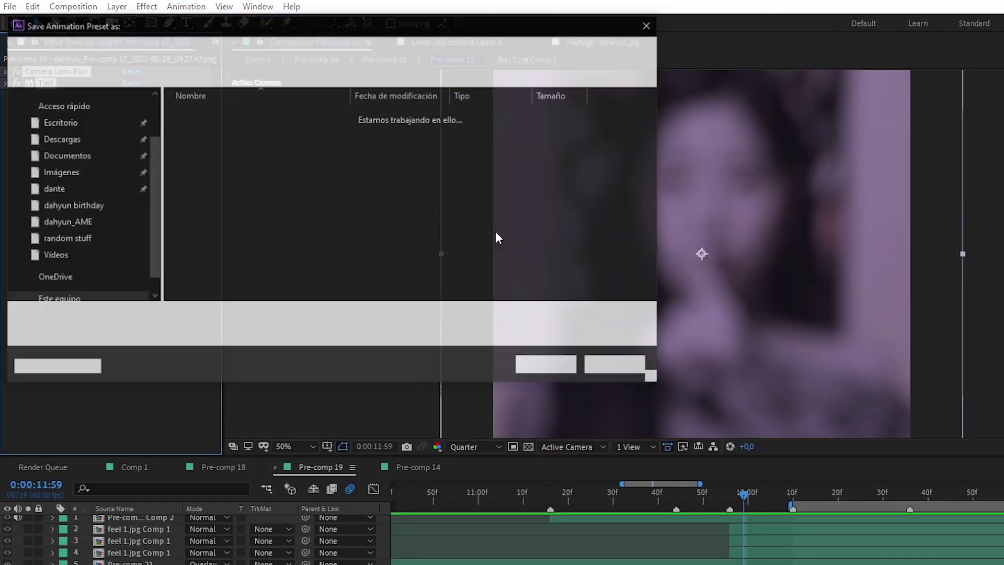
text(effect #1)
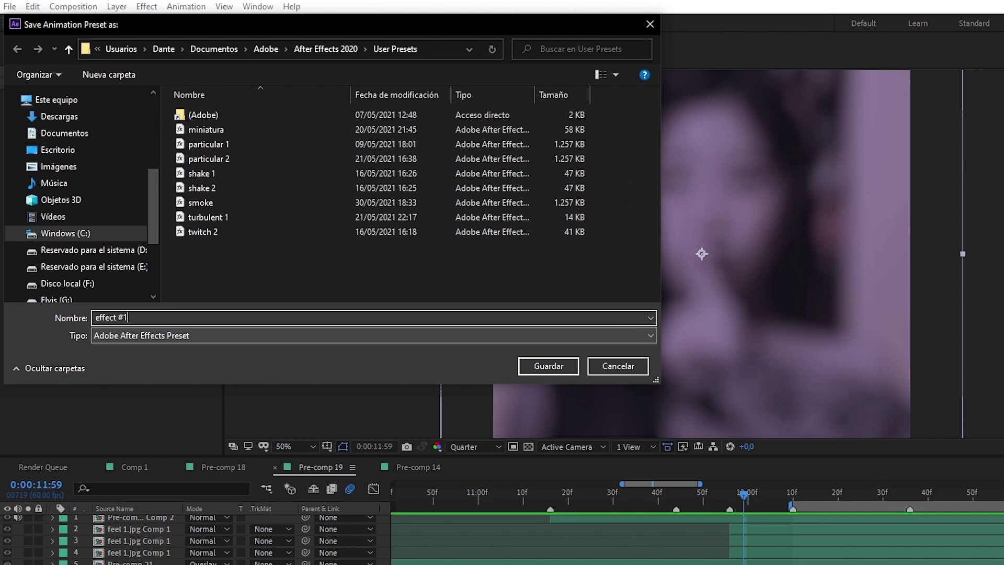
key(Return)
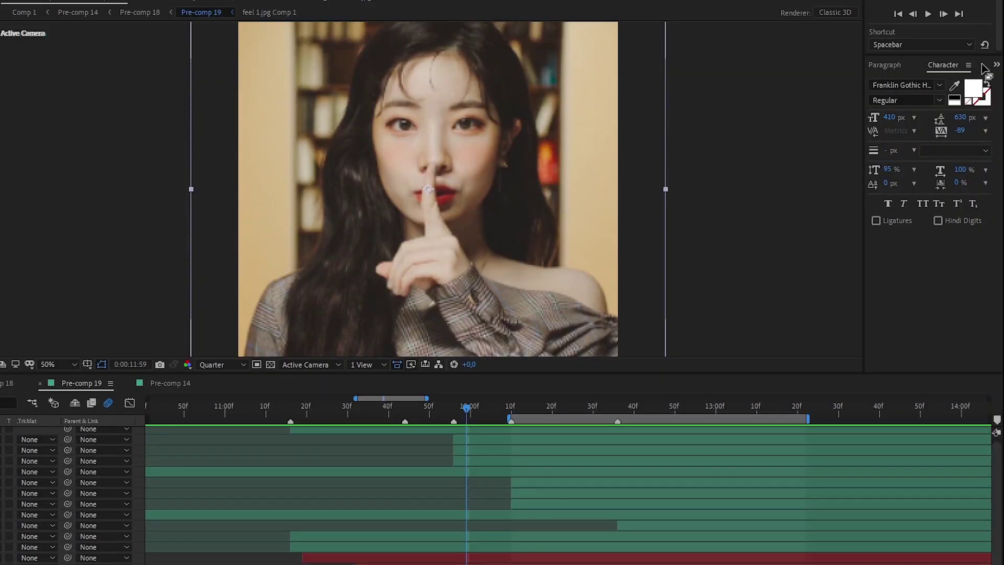
Find 'effect #1' in Effects & Presets and apply it to the photo layer
click(996, 64)
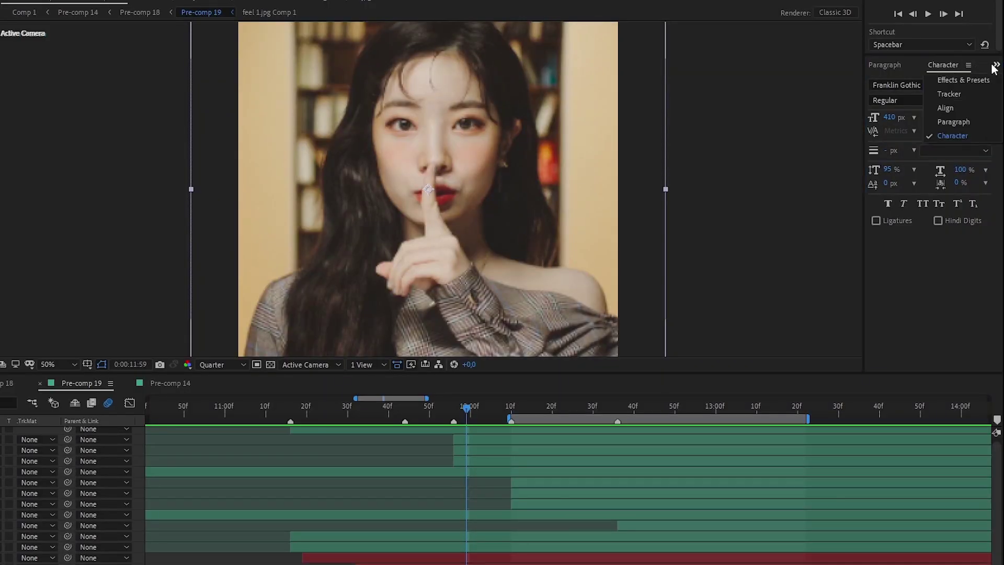
click(976, 80)
click(924, 82)
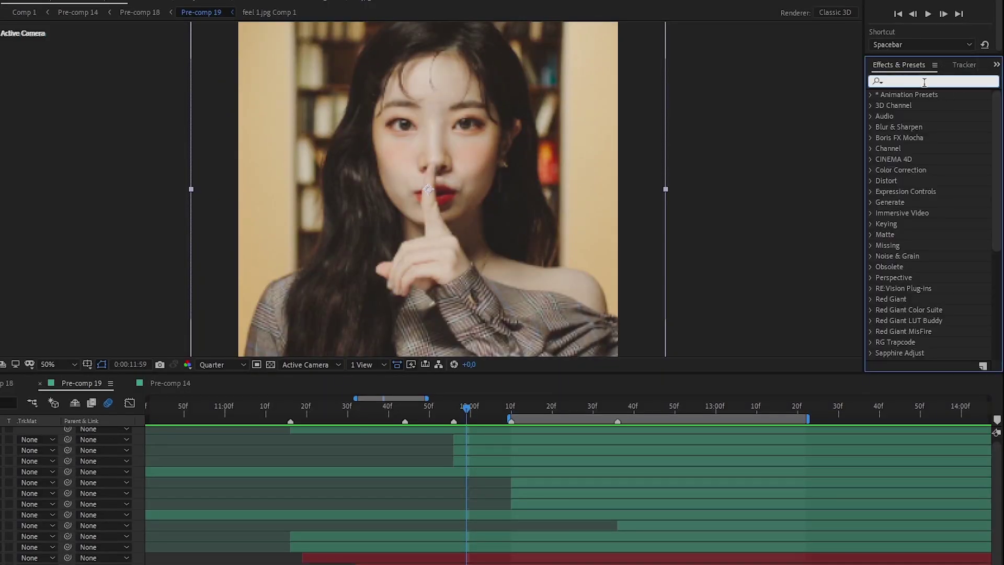
text(effec)
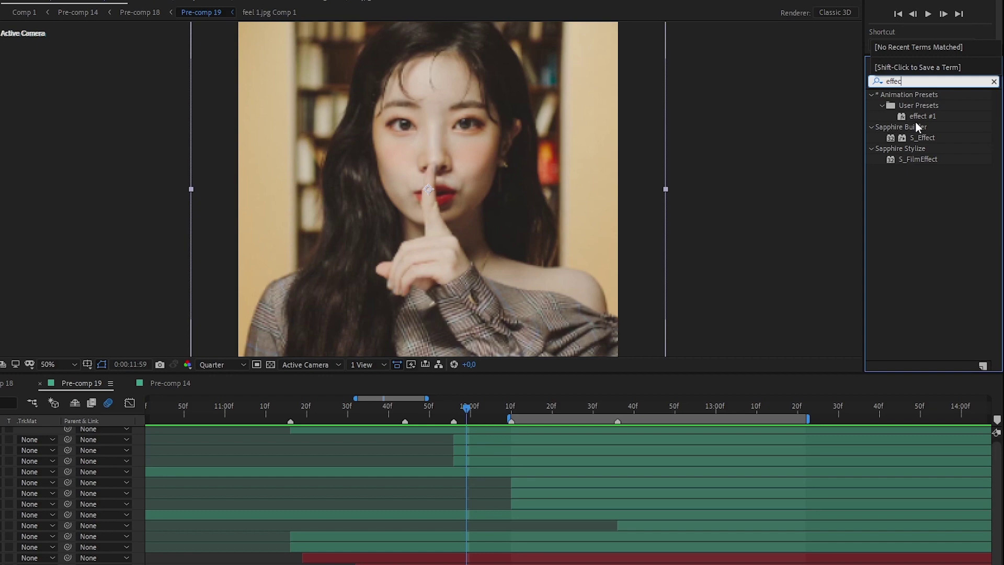
drag(921, 116, 175, 190)
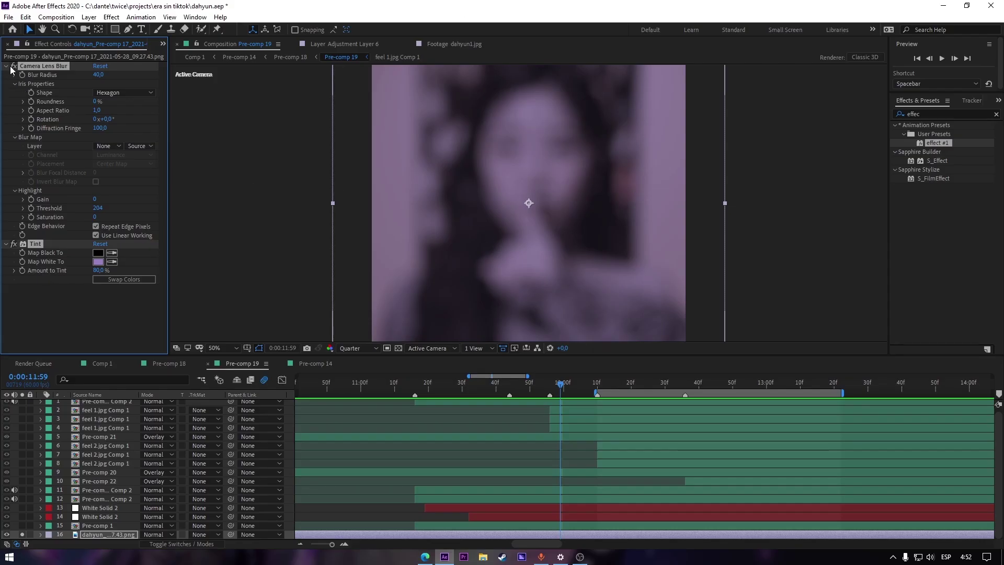
Preview the transition in Pre-comp 14 and select its Y Position keyframes
ctrl+click(7, 66)
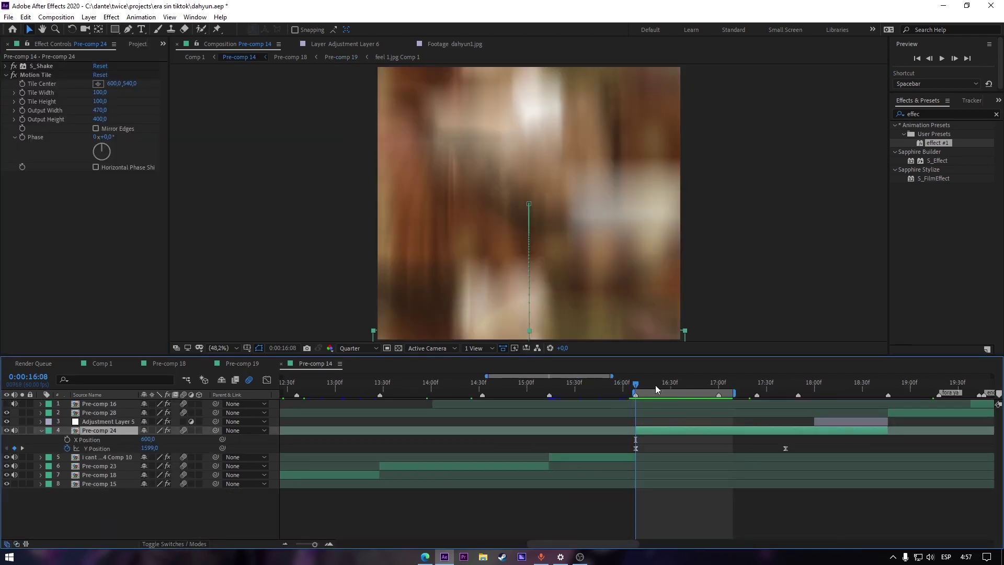
key(space)
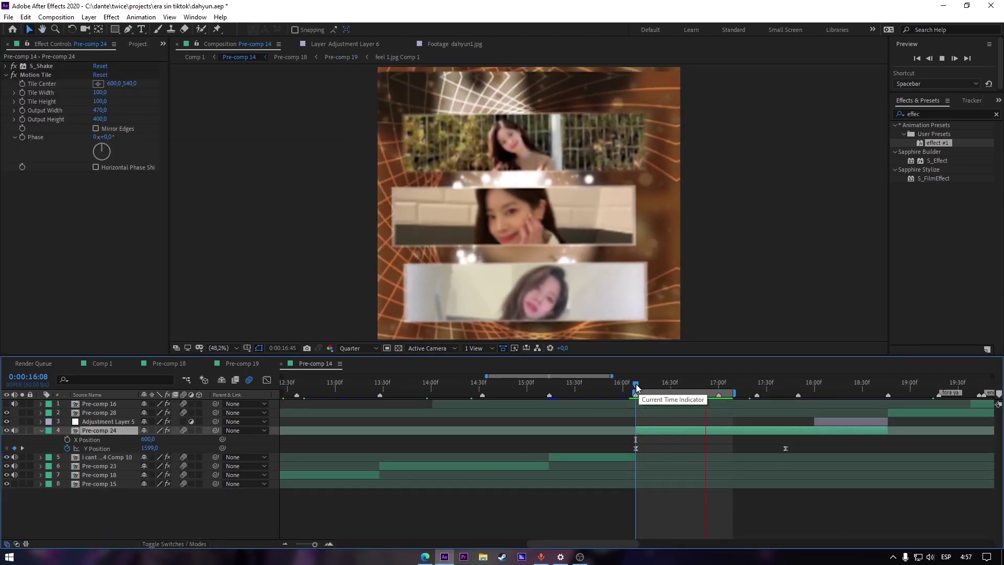
click(636, 384)
drag(622, 446, 853, 456)
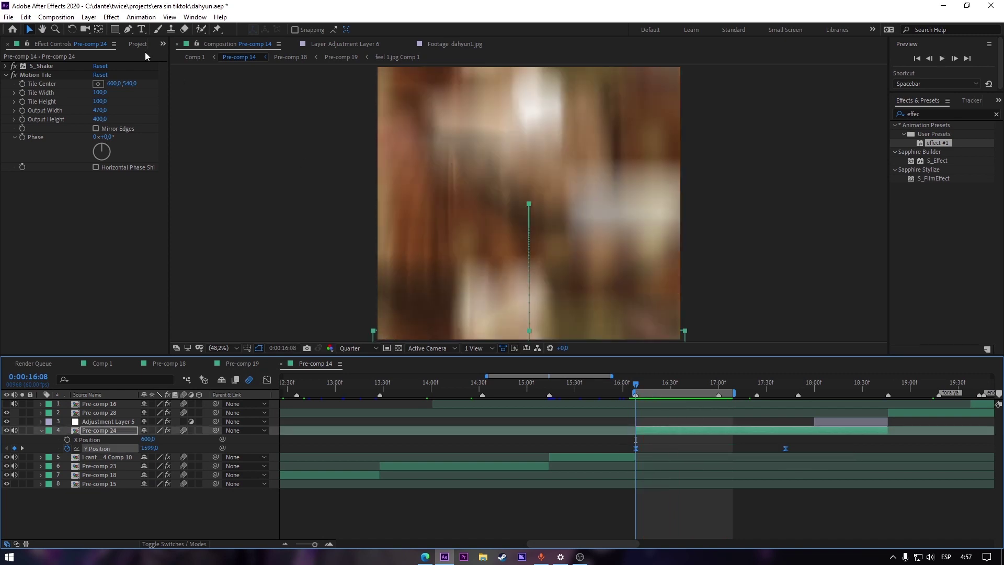
drag(611, 441, 850, 468)
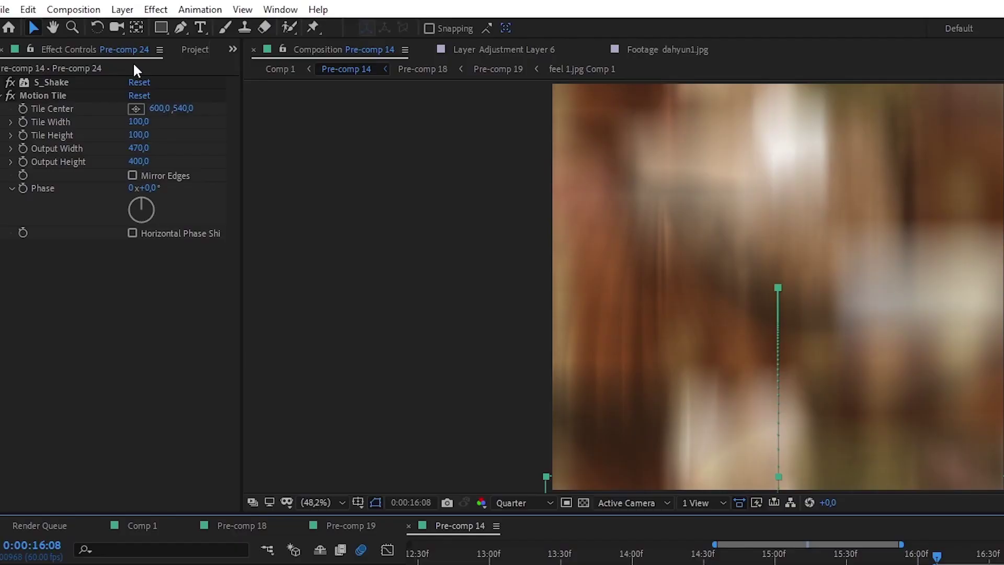
Save the Y Position keyframes as preset 'y transition' and apply it to a layer
click(200, 10)
click(228, 28)
text(trans)
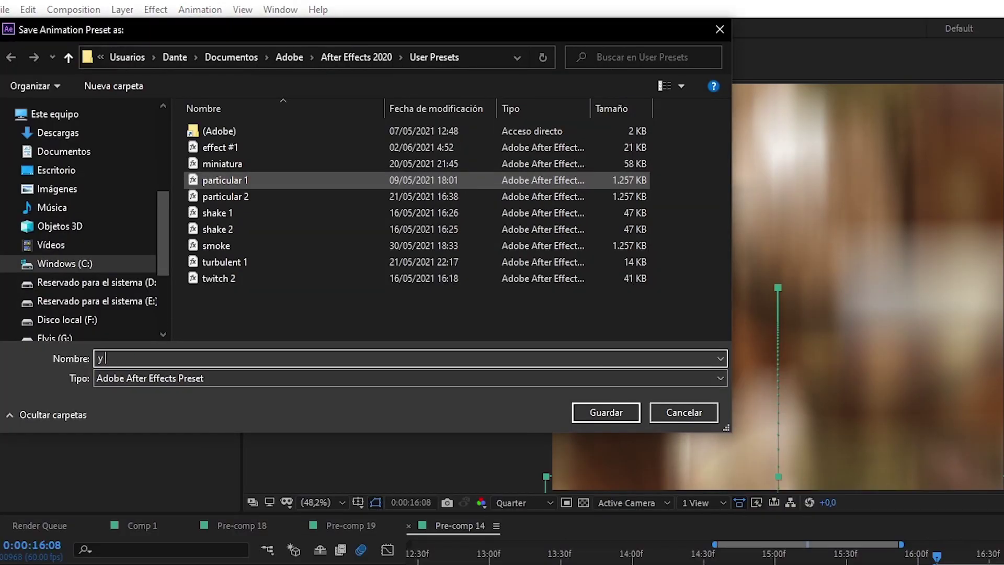
text(itio)
key(Return)
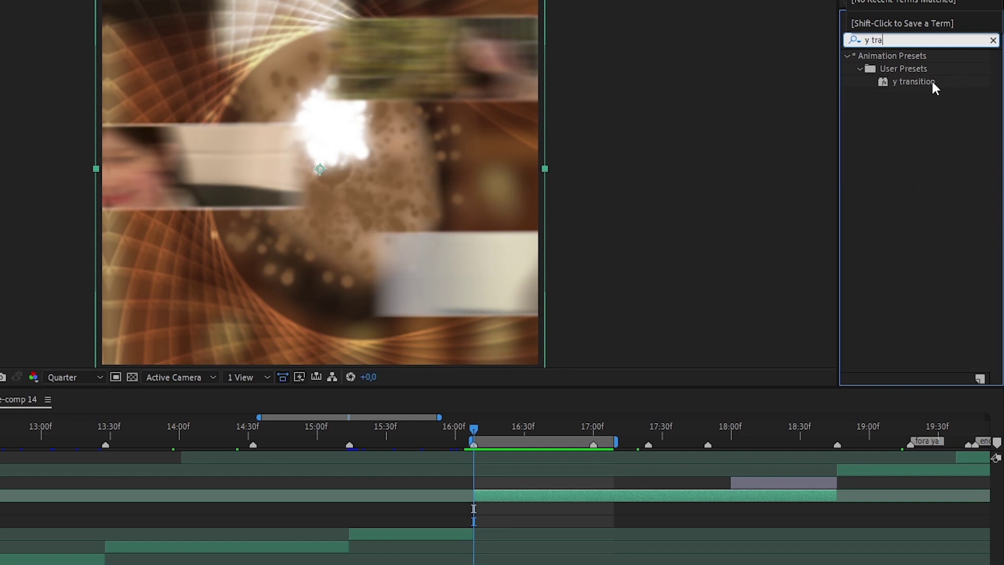
drag(935, 88, 507, 493)
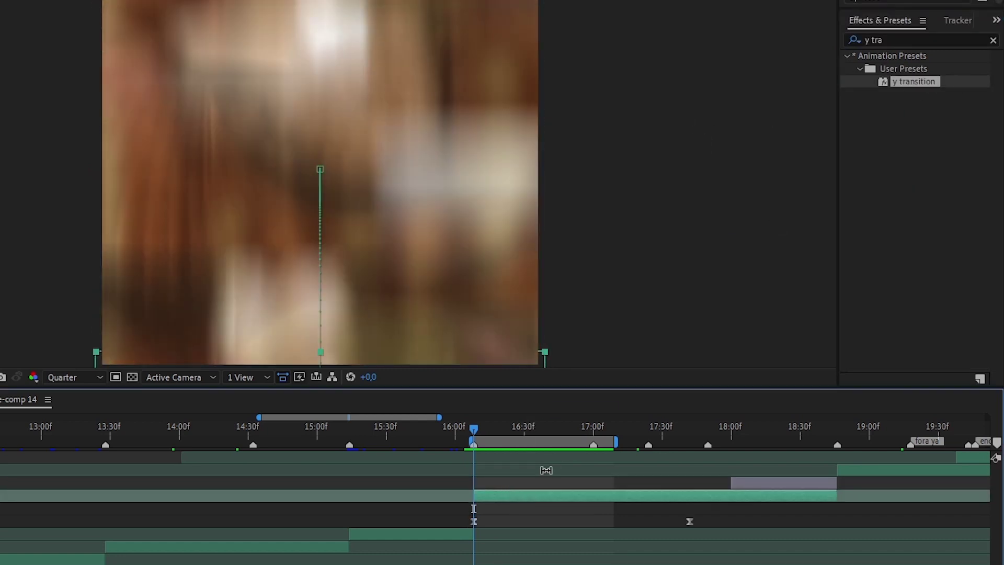
click(527, 526)
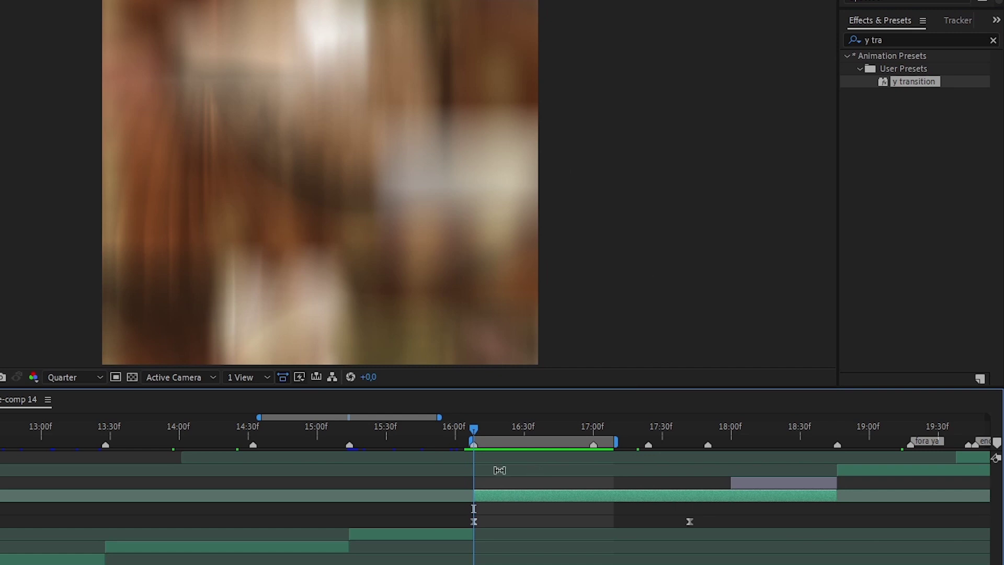